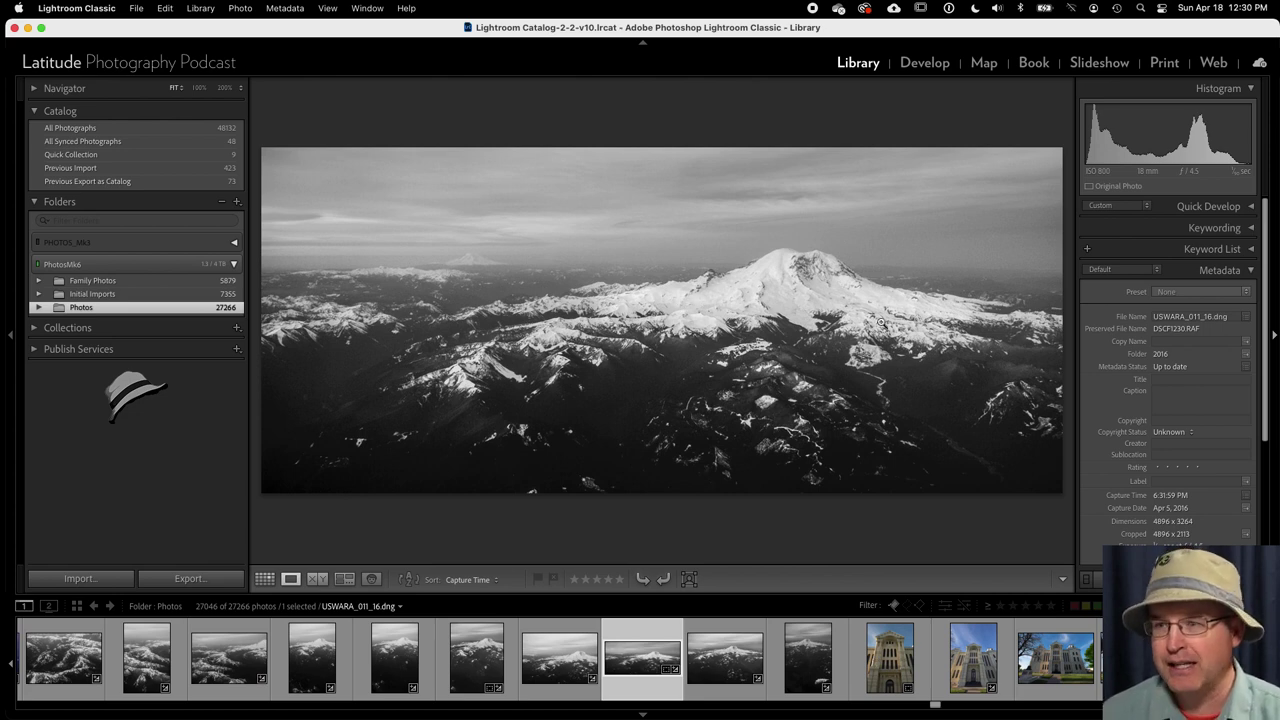
- Show and hide the Keywording panel, then display courthouse photo USTX_004_16.dng
click(1178, 230)
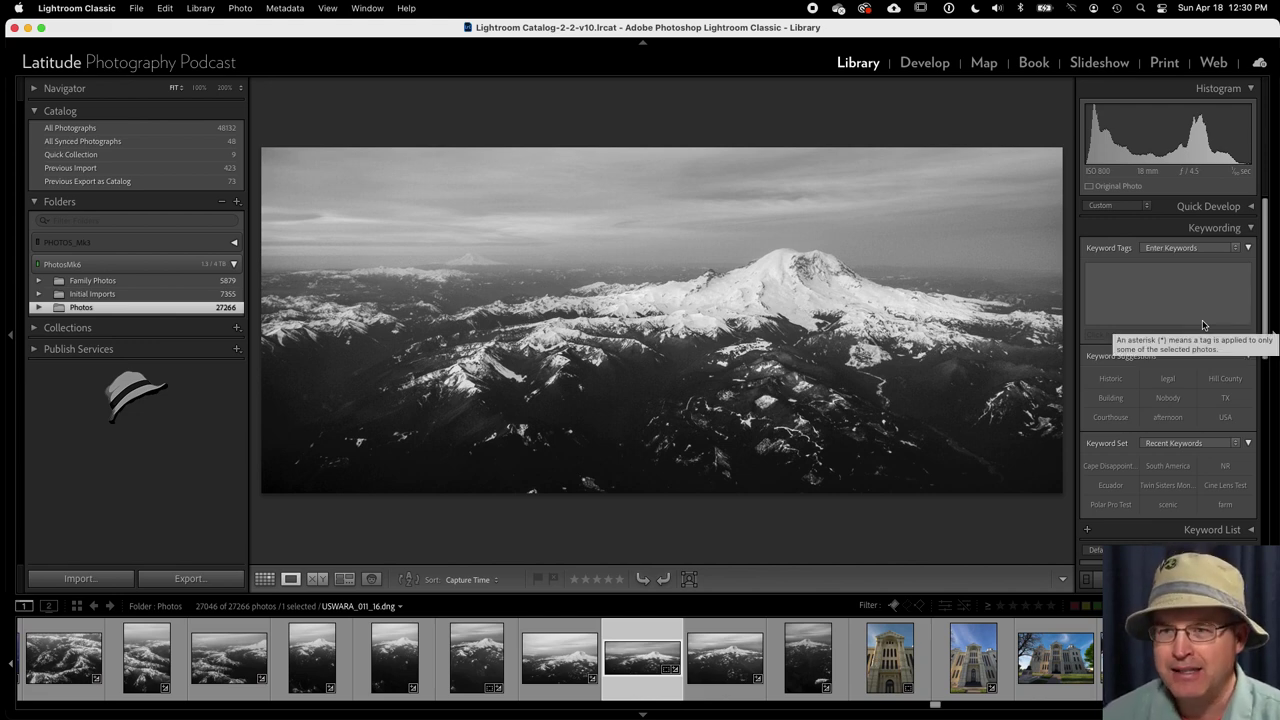
click(1214, 229)
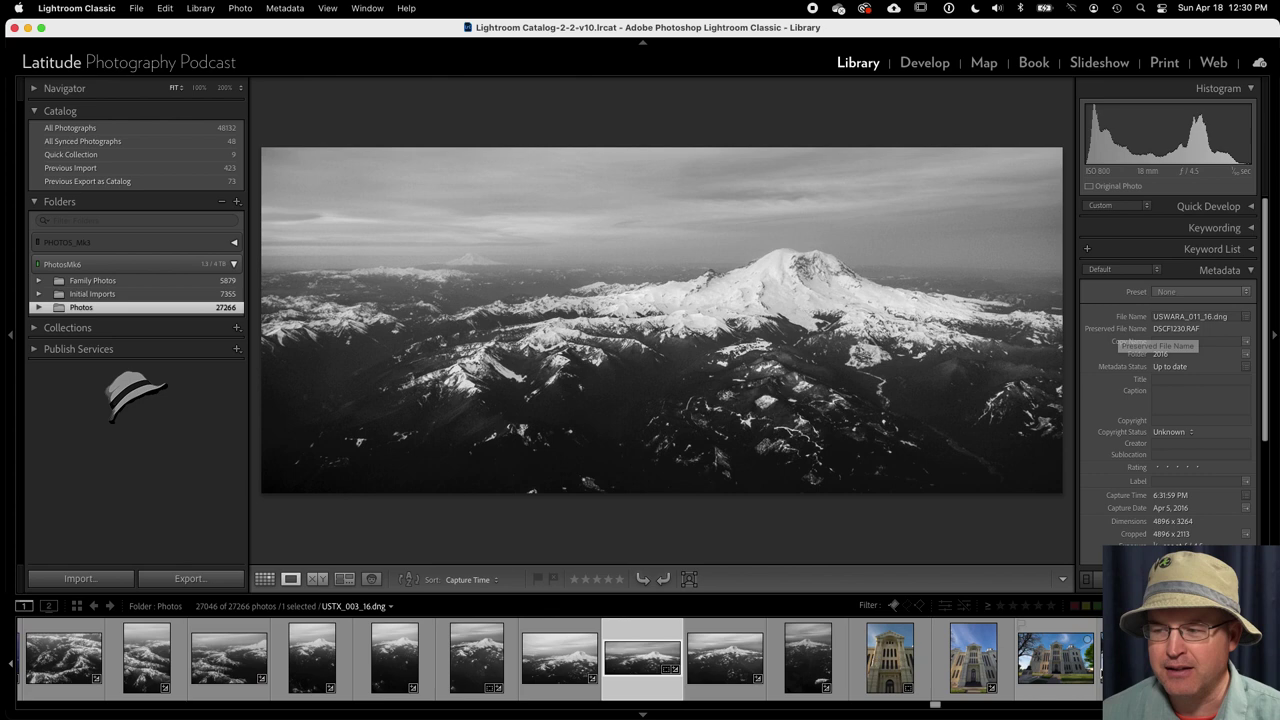
click(1055, 655)
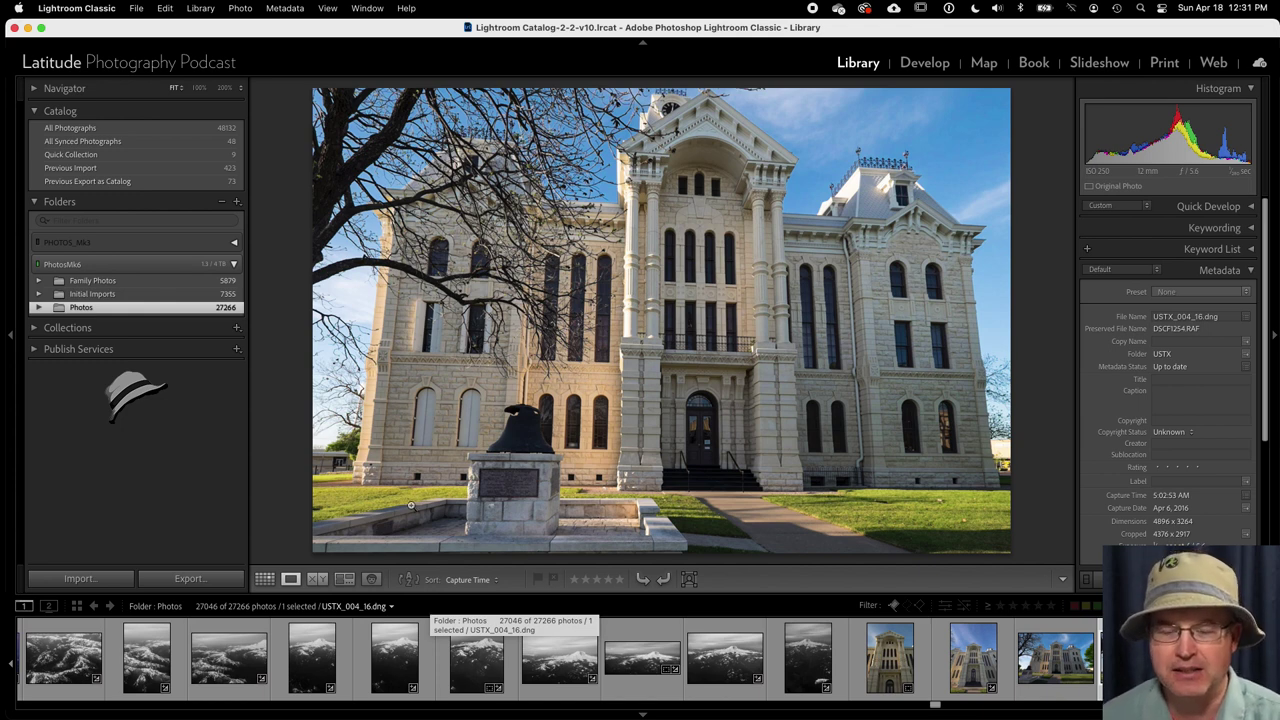
- Expand Photos into its regions, opening US Eastern and US Southwest to their state folders
click(39, 308)
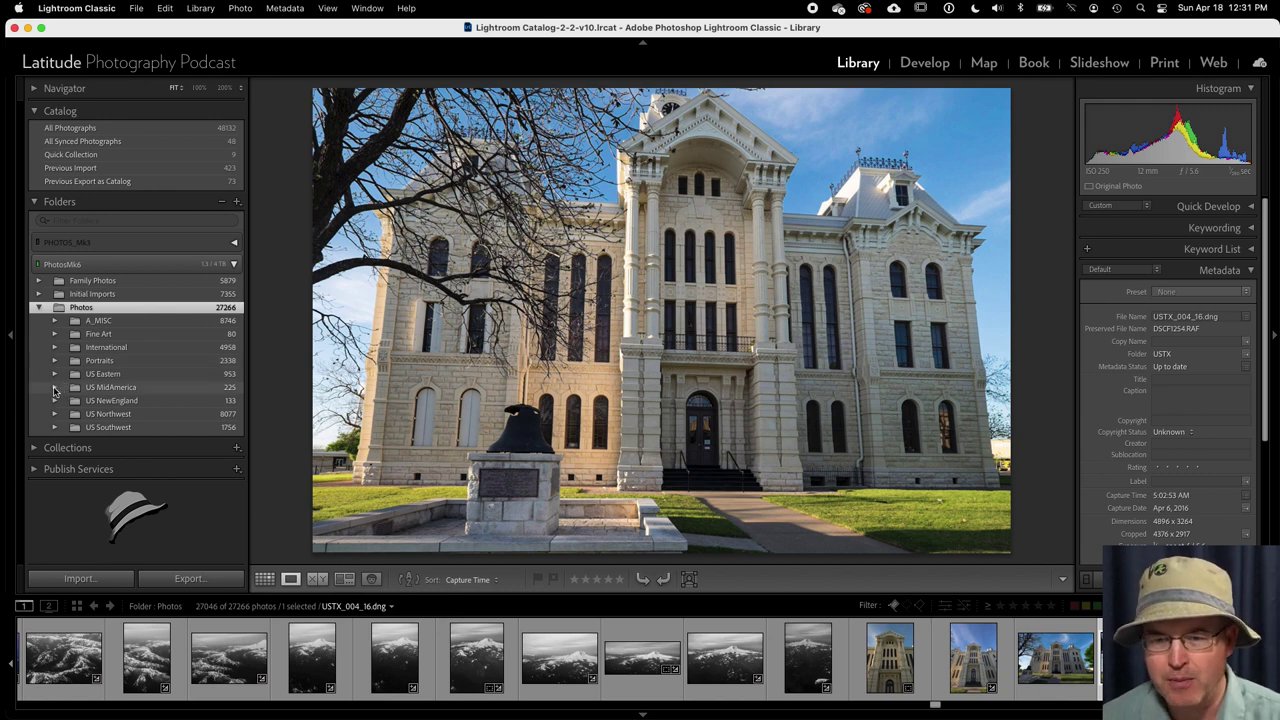
click(54, 388)
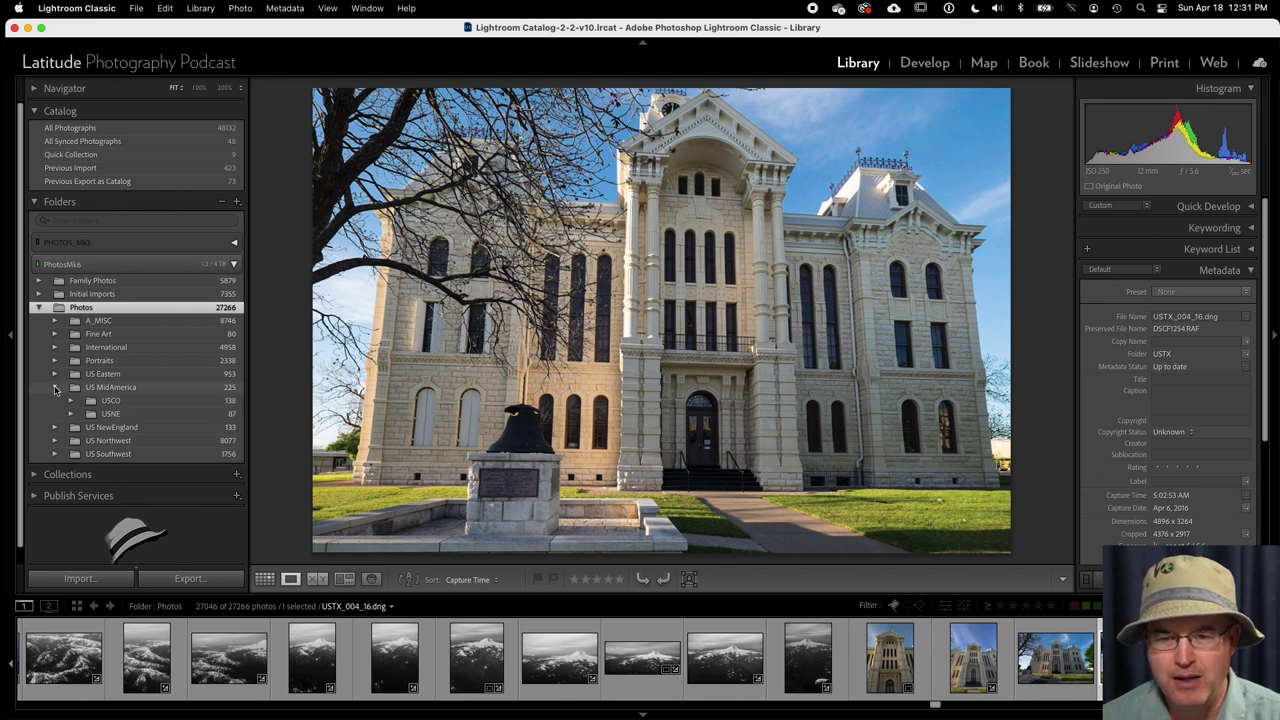
click(55, 387)
click(54, 374)
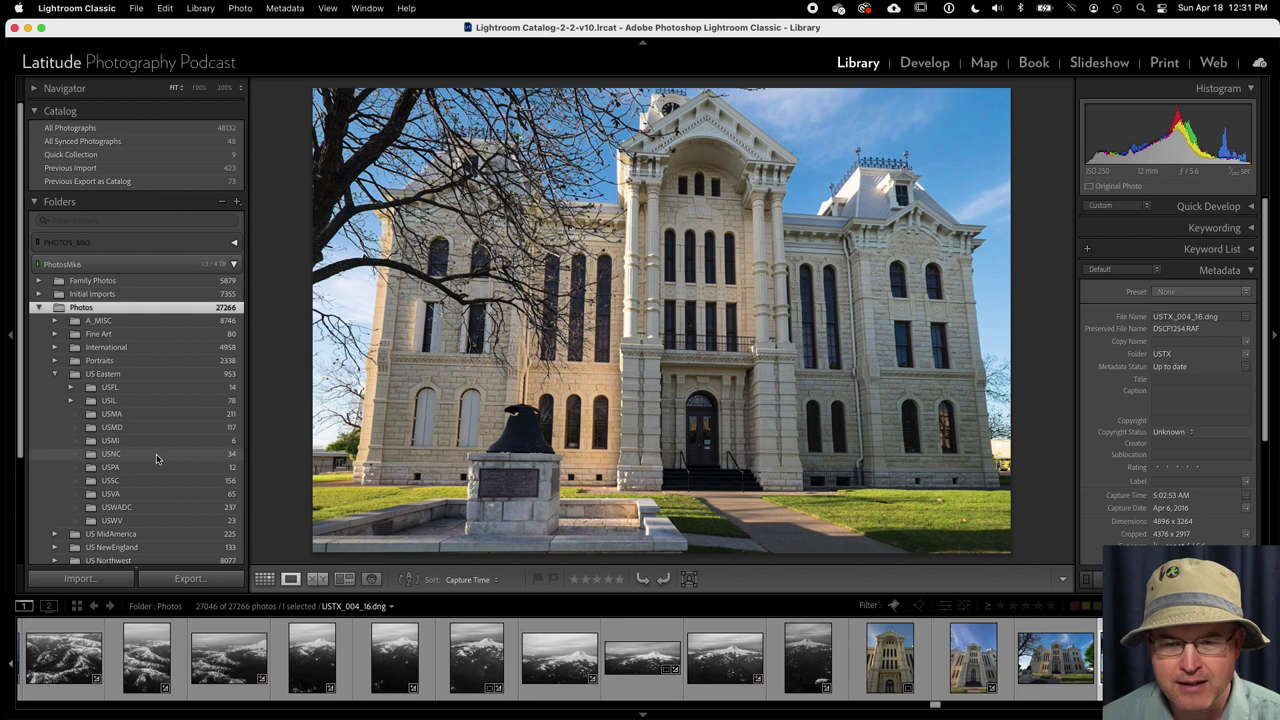
scroll(156, 448, down, 1)
scroll(156, 448, down, 3)
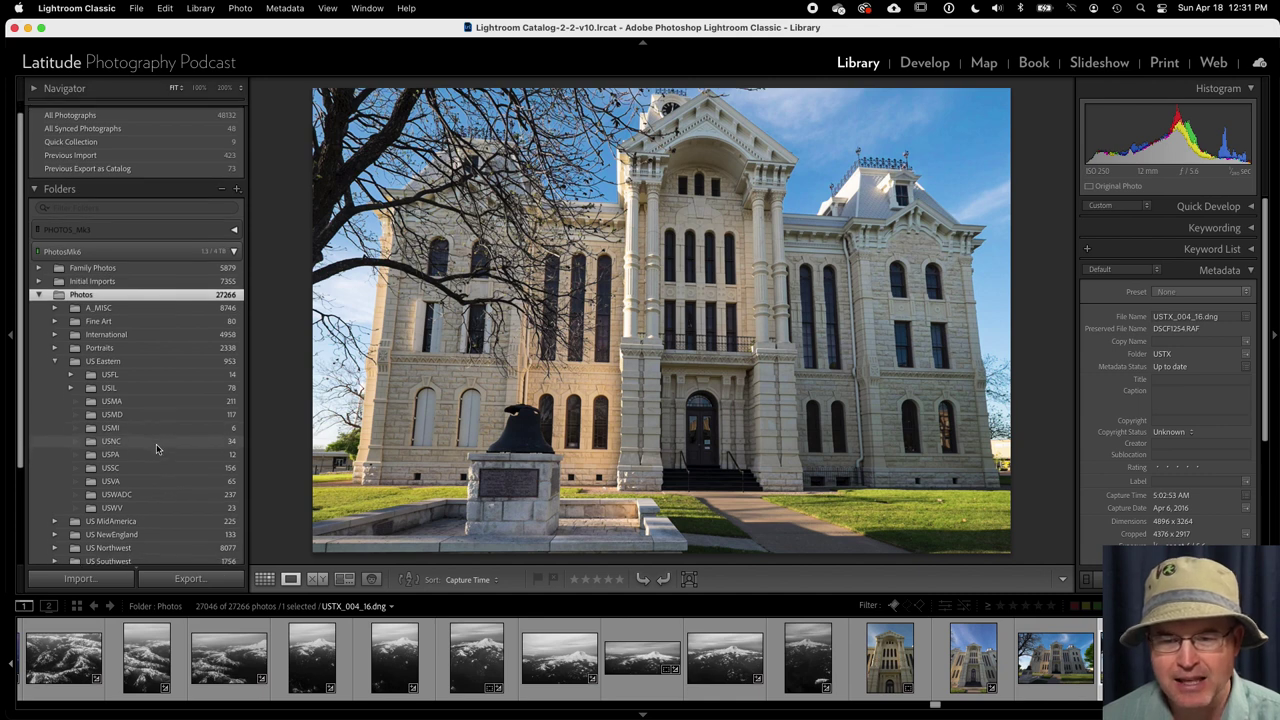
scroll(130, 481, down, 2)
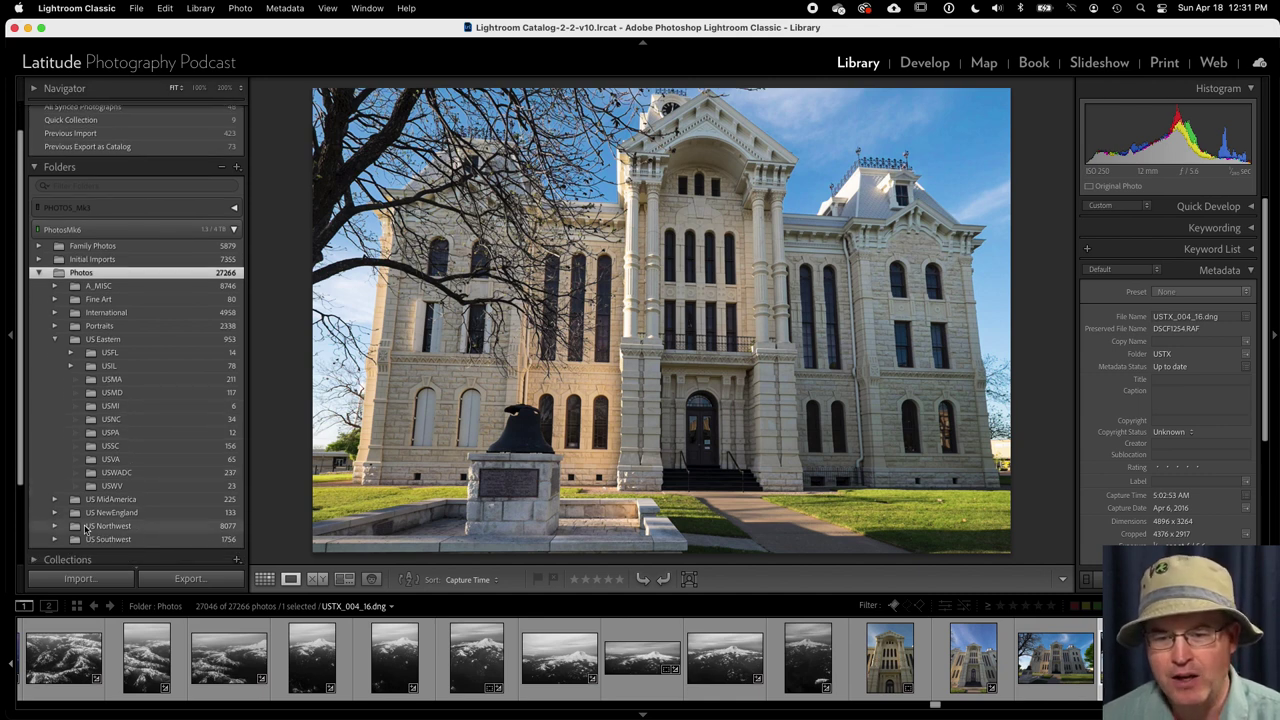
click(54, 539)
scroll(138, 487, down, 10)
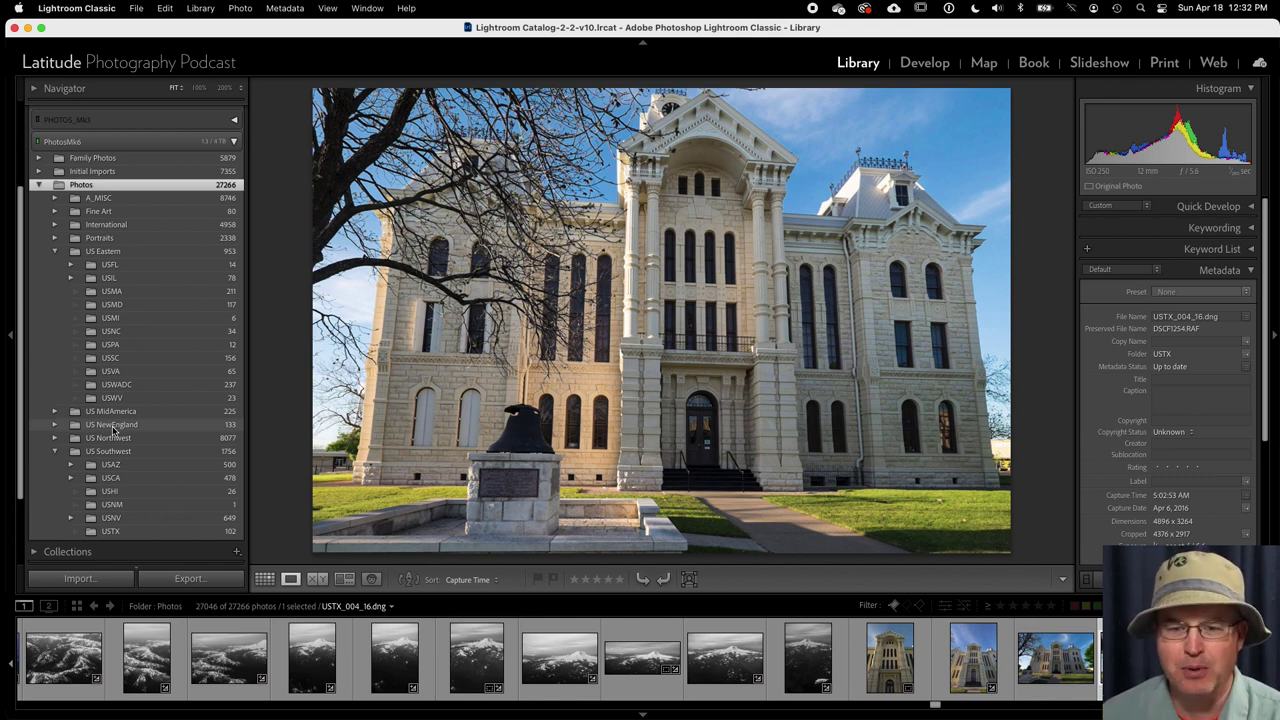
- Collapse US Southwest and US Eastern, expand US Northwest, and show the USWALW folder's three photos
click(55, 451)
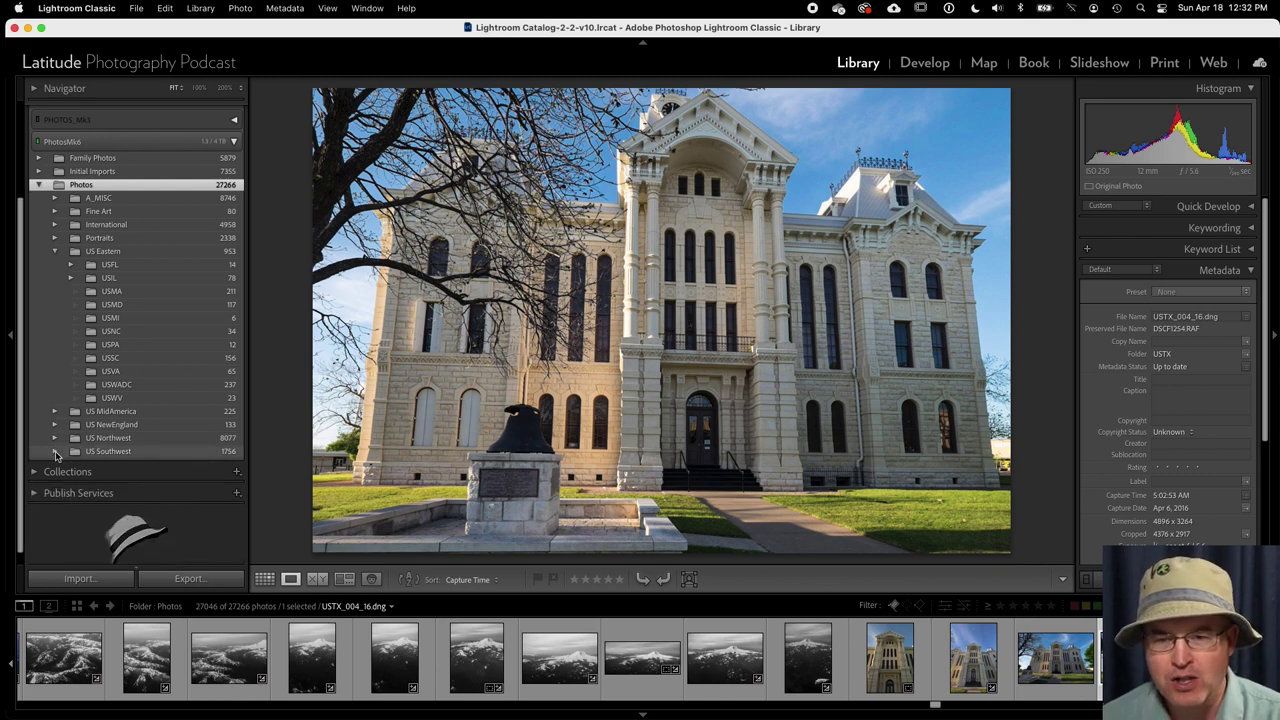
click(55, 251)
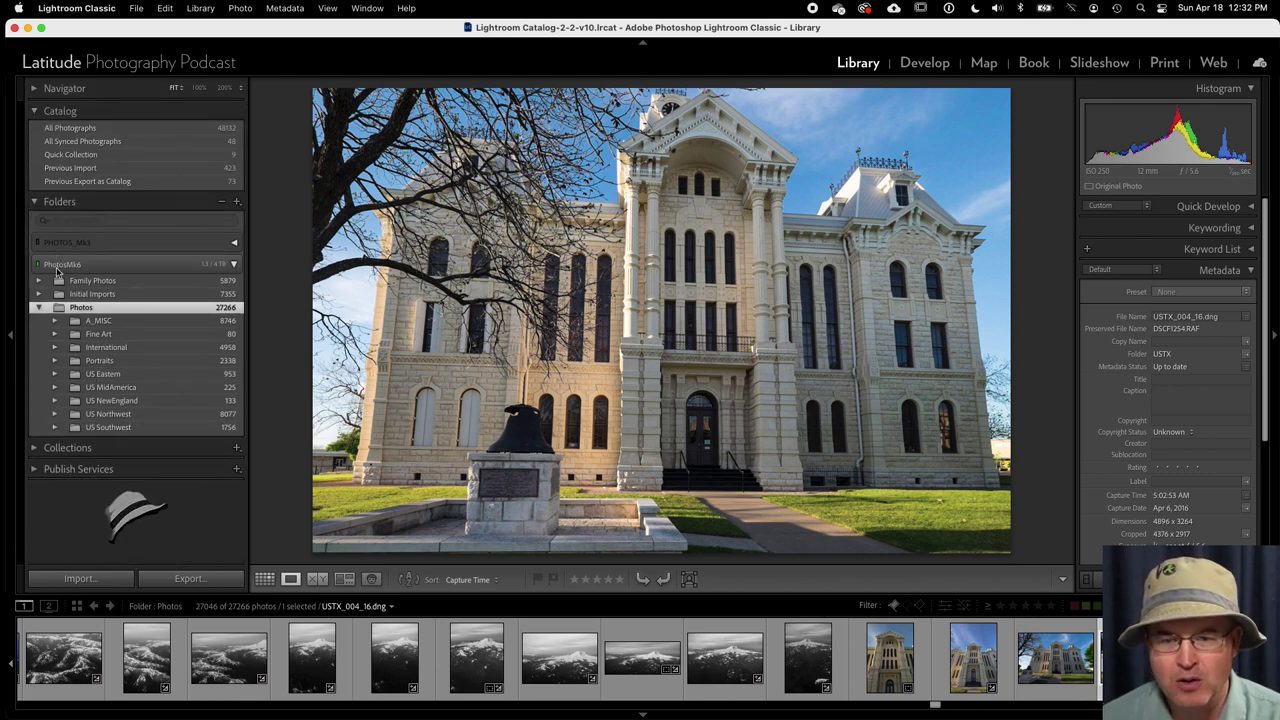
click(55, 414)
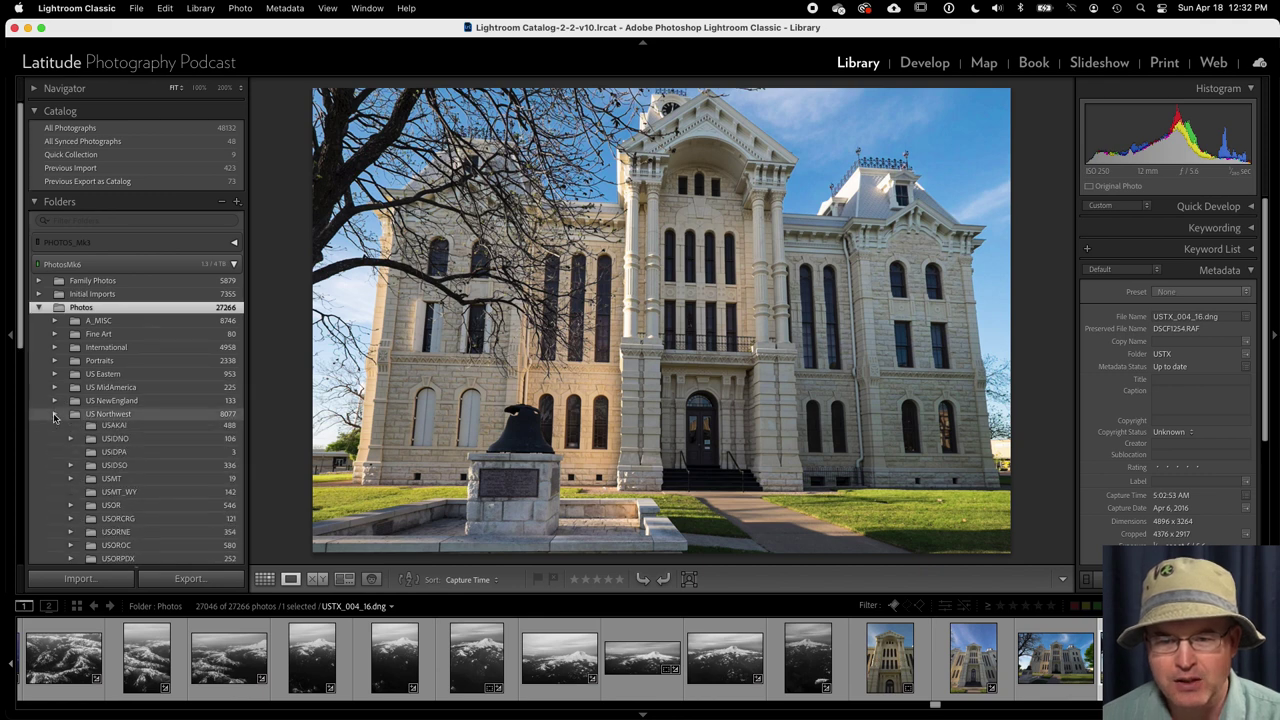
scroll(90, 400, down, 5)
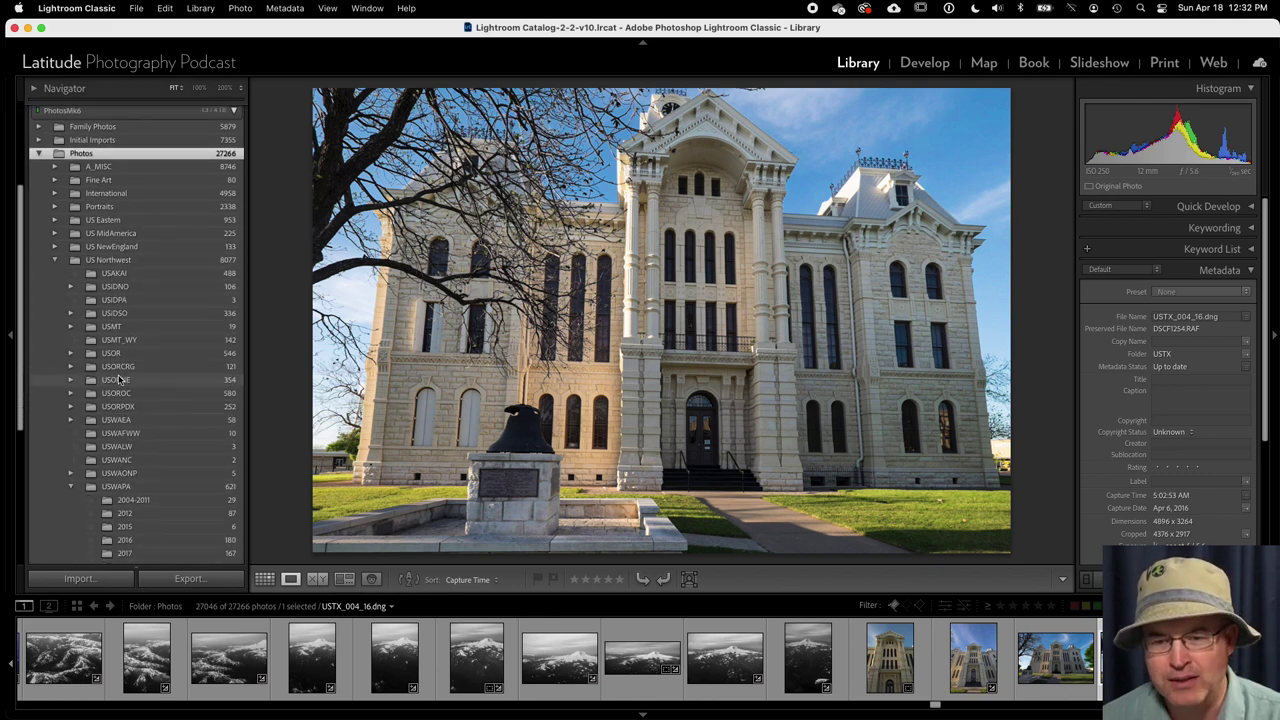
click(70, 486)
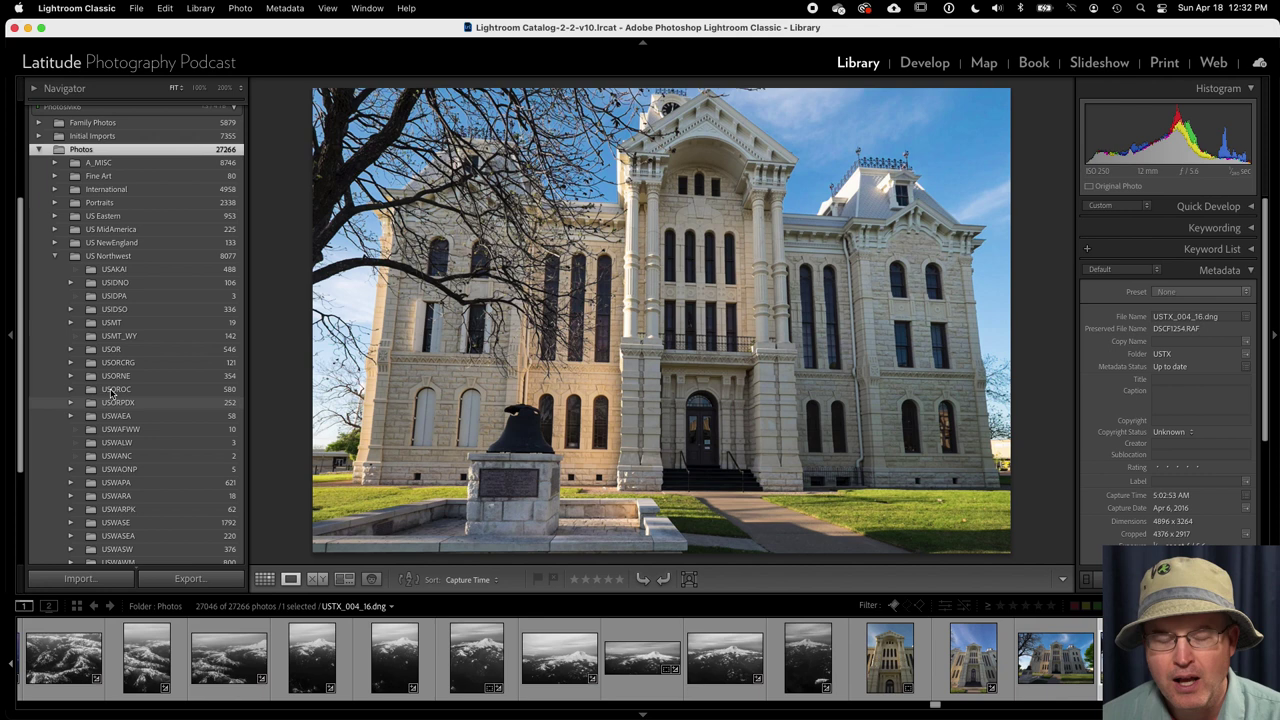
scroll(110, 380, down, 3)
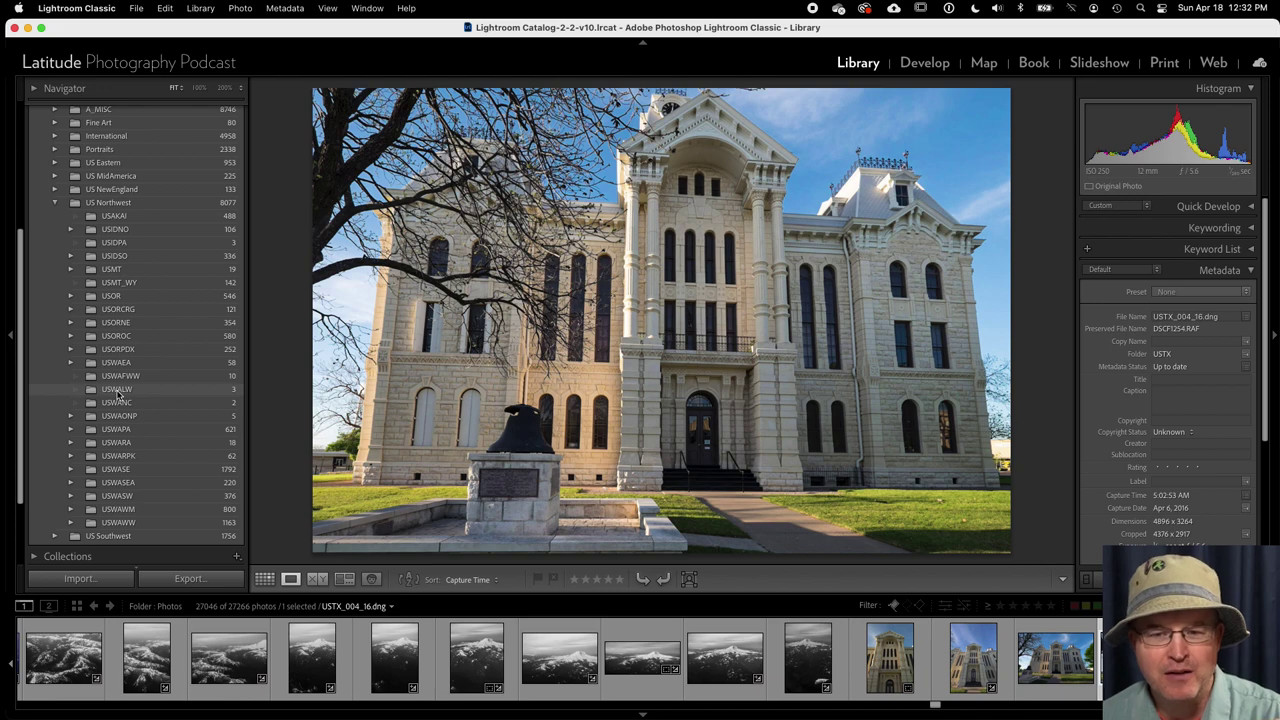
click(117, 389)
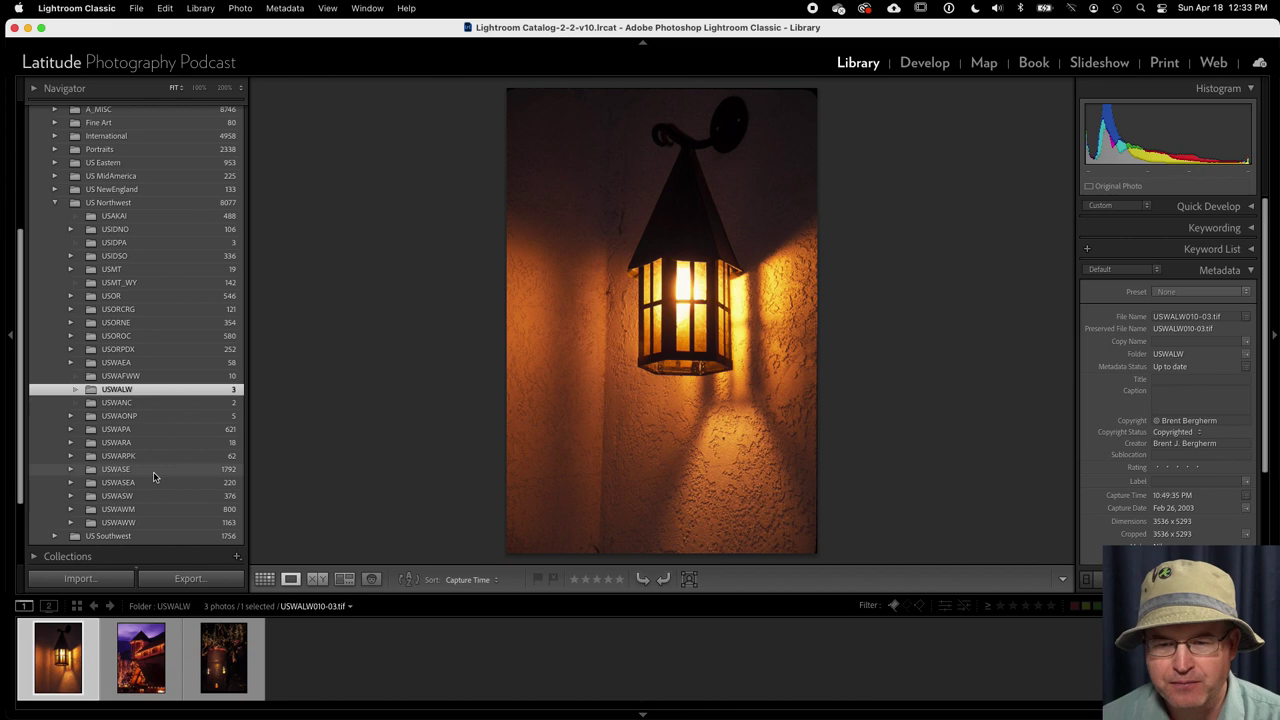
- Browse USWAPA's 2020 folder to church photo USWAPA_002-20.CR2 and view it in the Map module
click(117, 430)
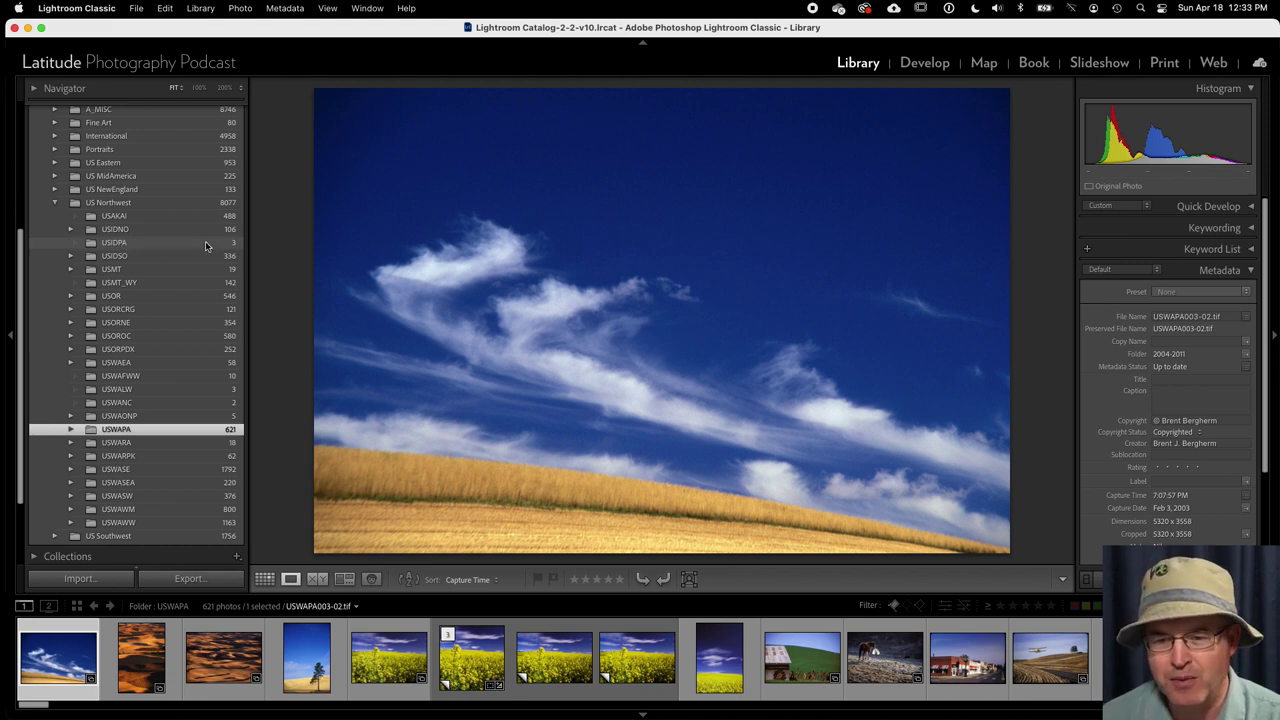
click(70, 430)
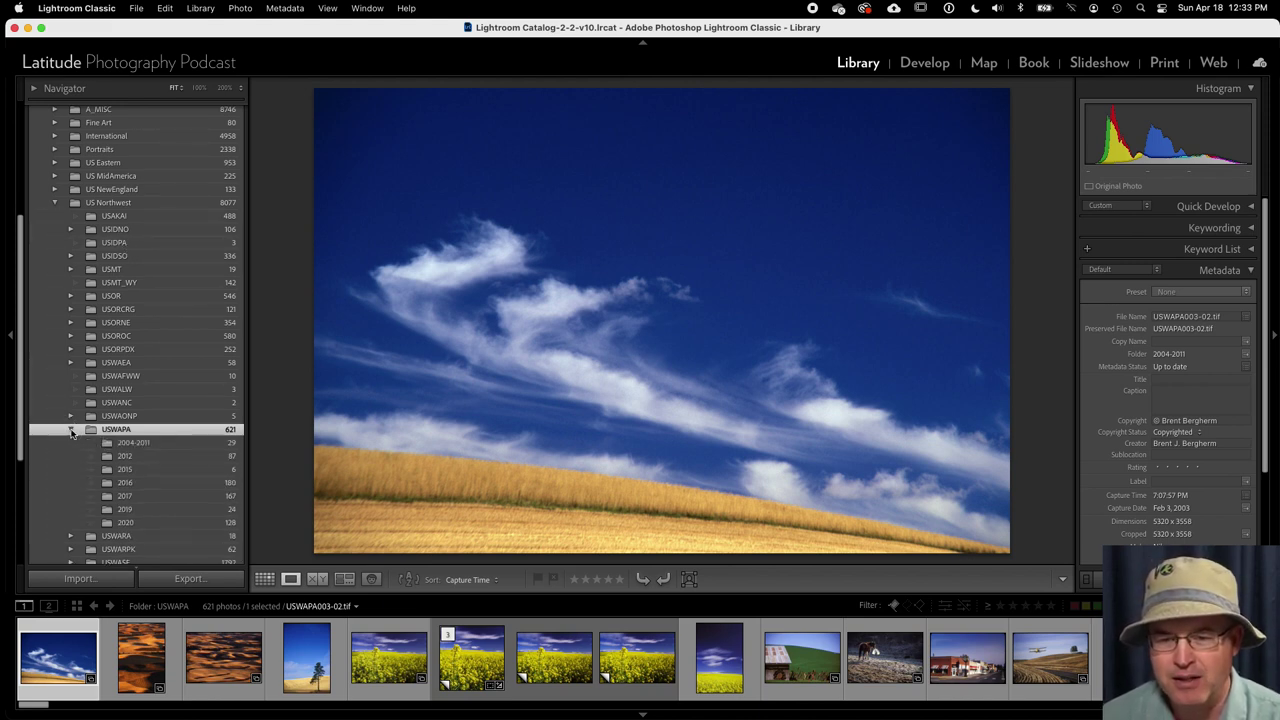
scroll(110, 470, down, 1)
click(148, 507)
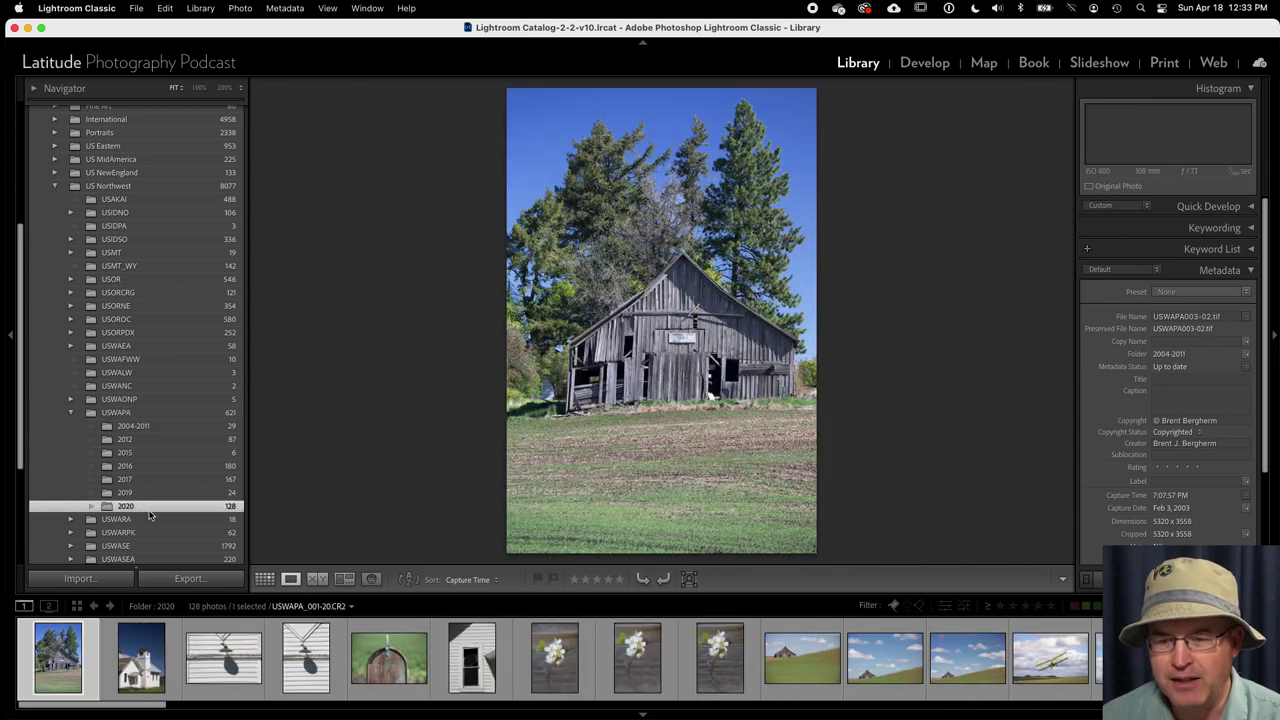
click(143, 672)
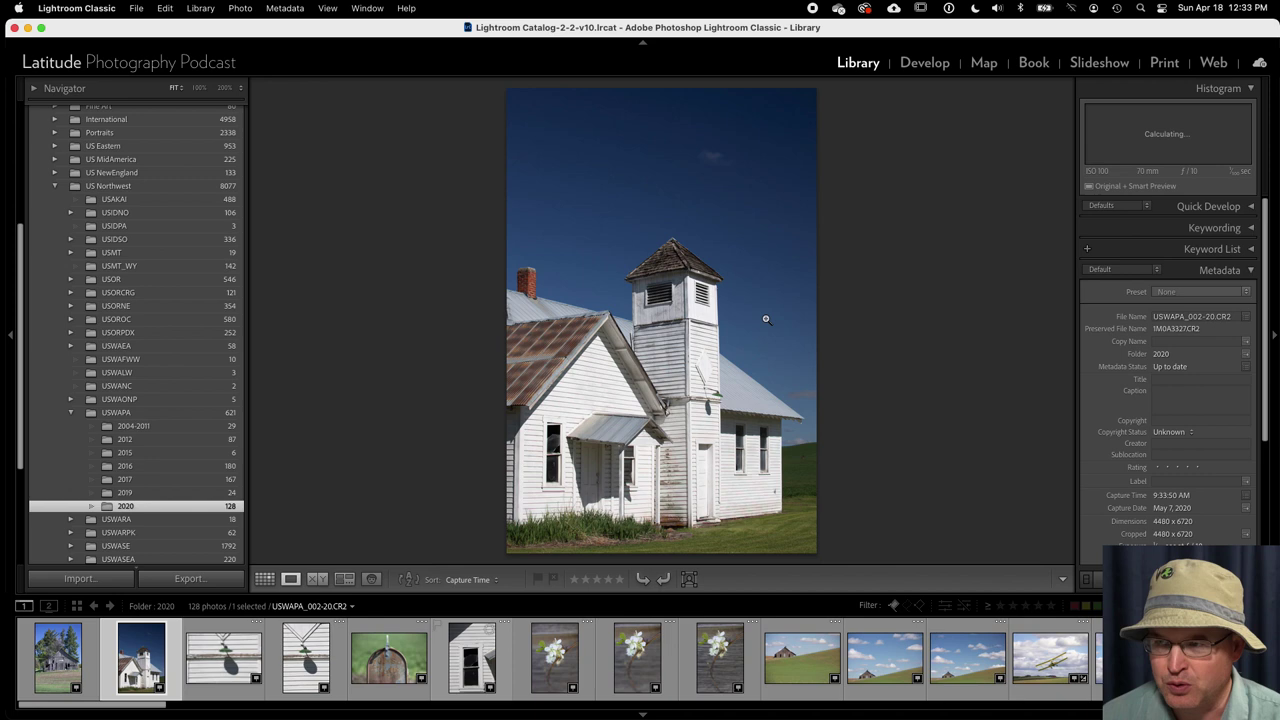
click(985, 63)
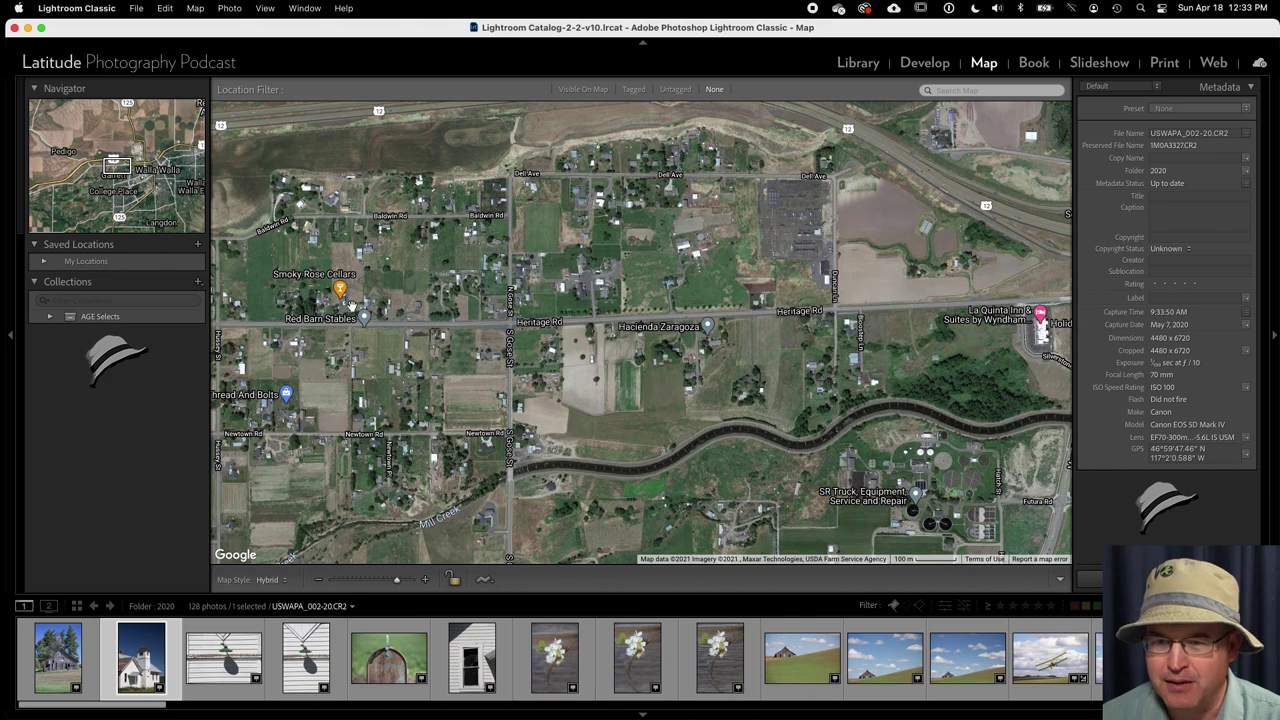
- Center the map on the church photo's marker, then return to the Library module
click(140, 645)
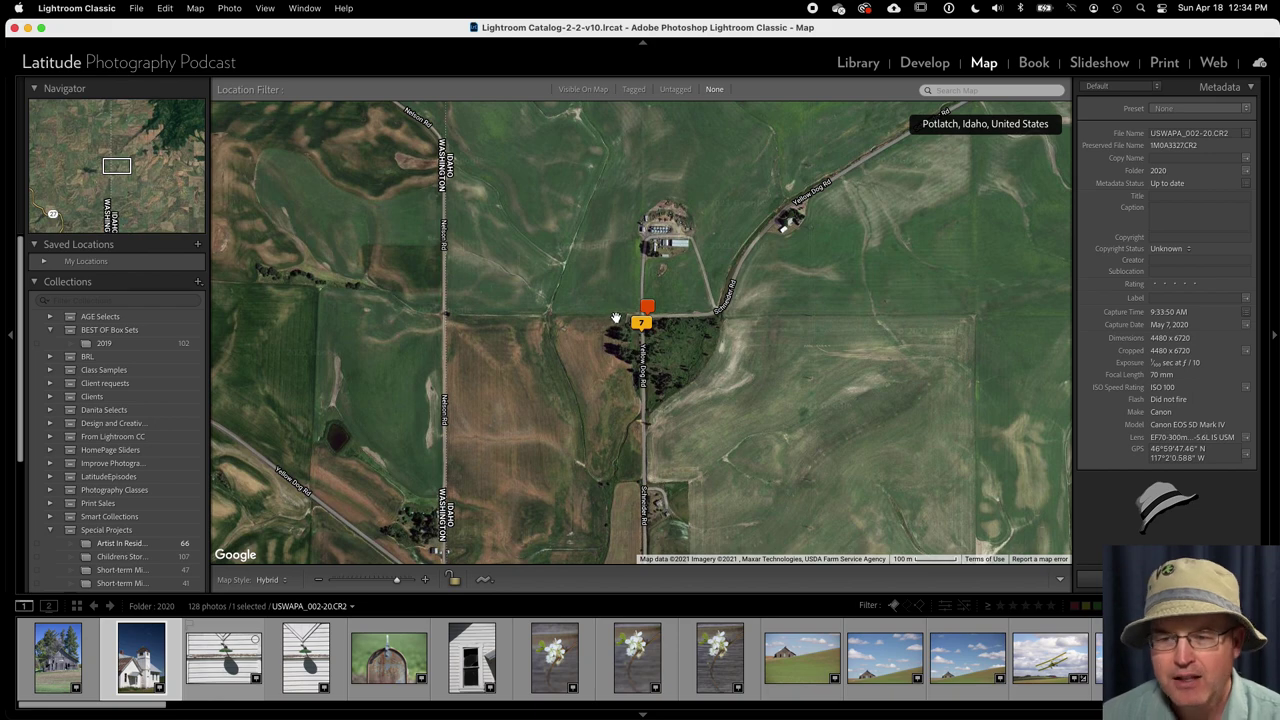
click(856, 65)
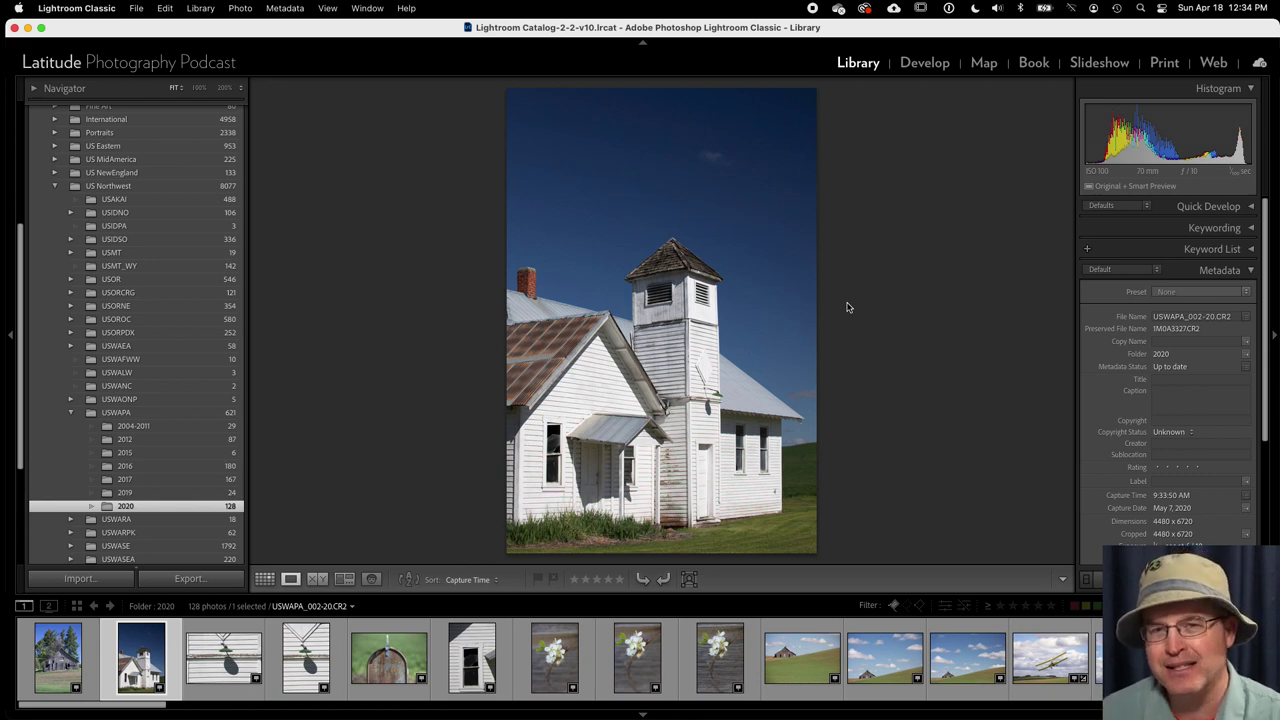
- Collapse US Northwest and select it to show all 8077 of its photos
click(108, 185)
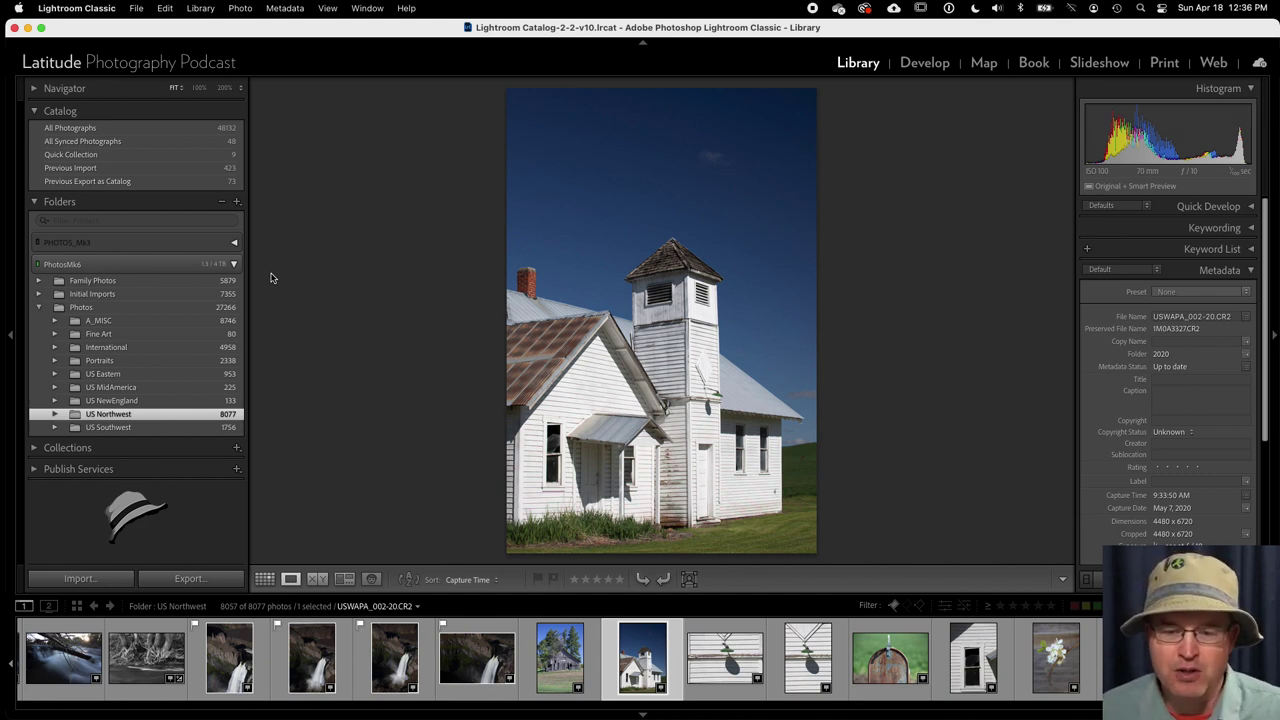
- View the tree roots photo, collapse Photos, then select and expand Initial Imports to its subfolders
click(128, 668)
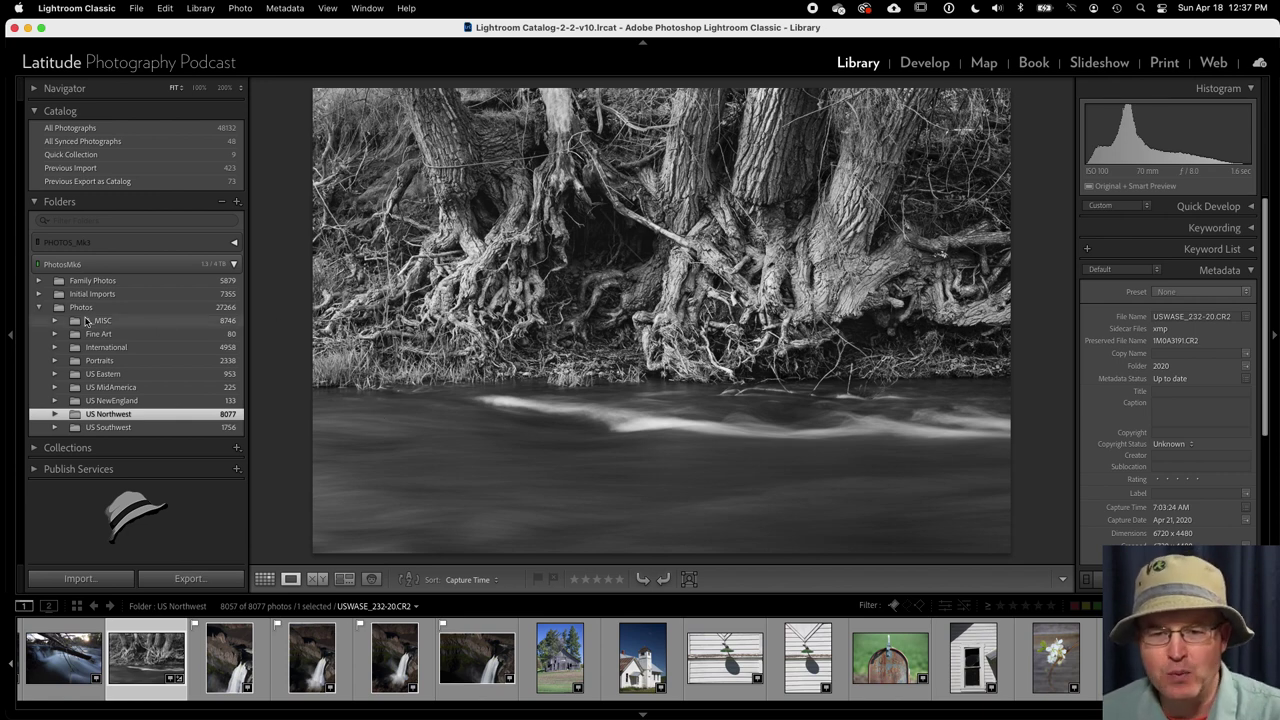
click(38, 307)
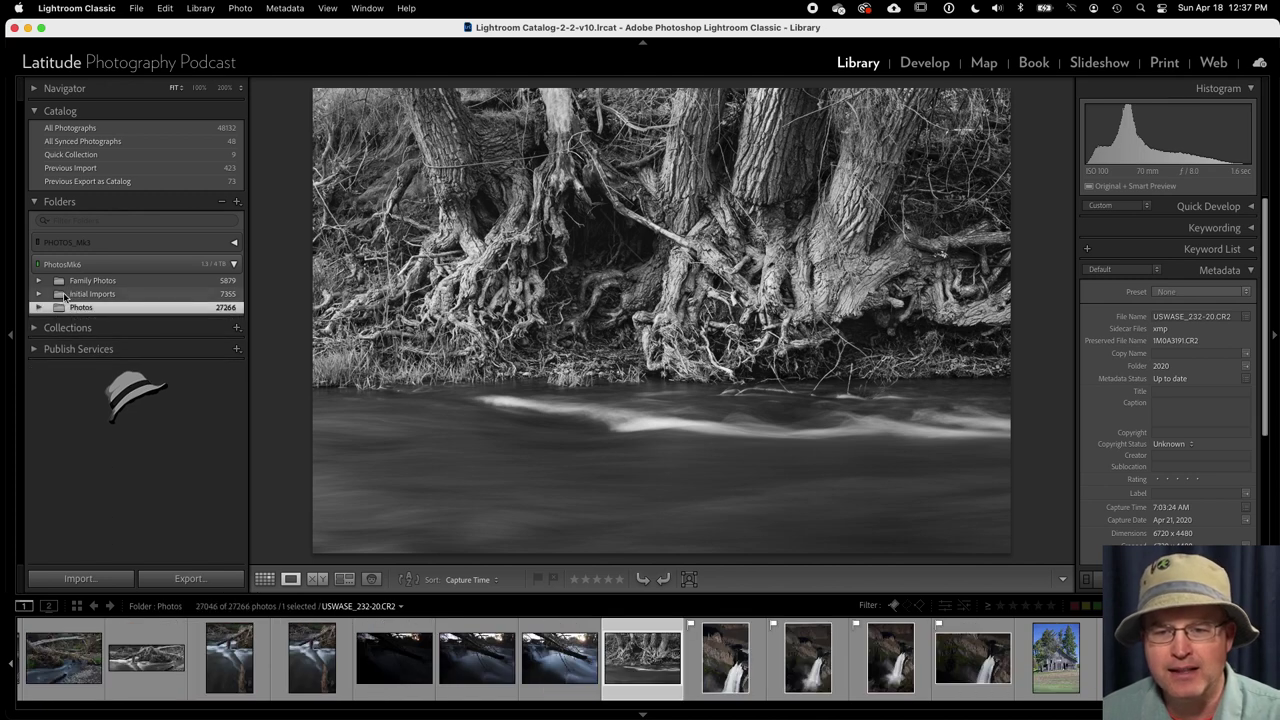
click(62, 295)
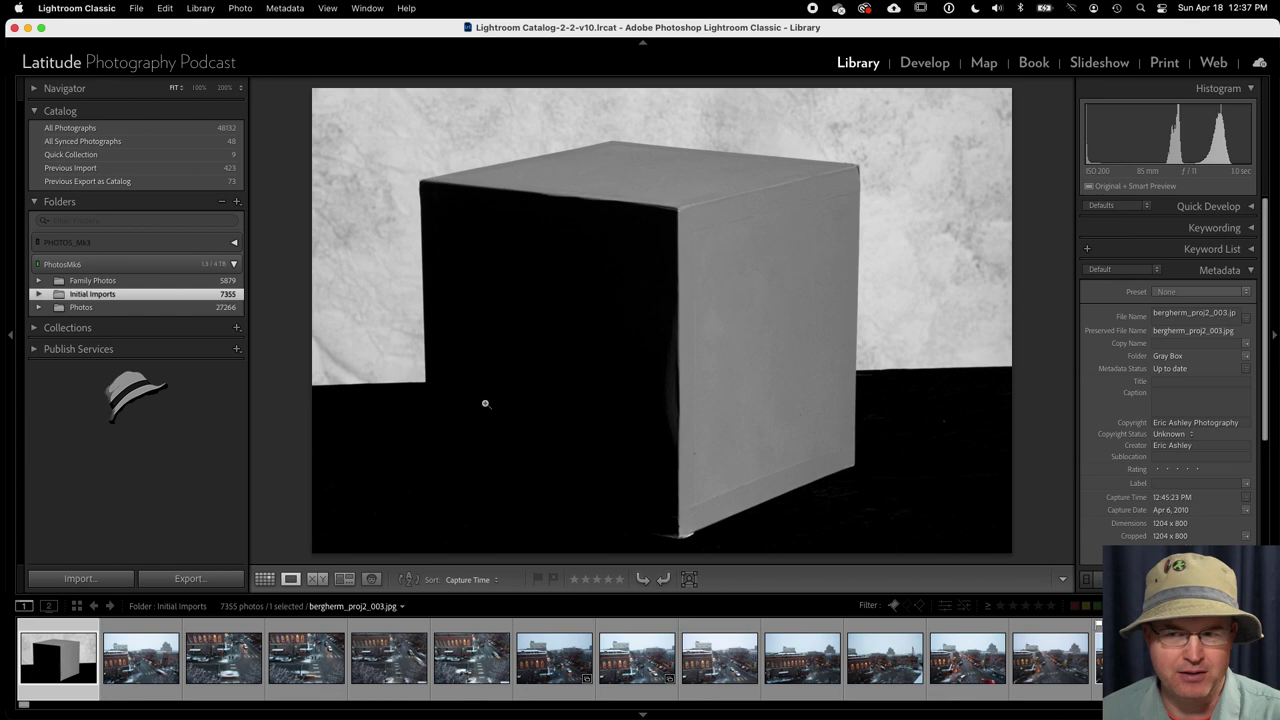
click(38, 295)
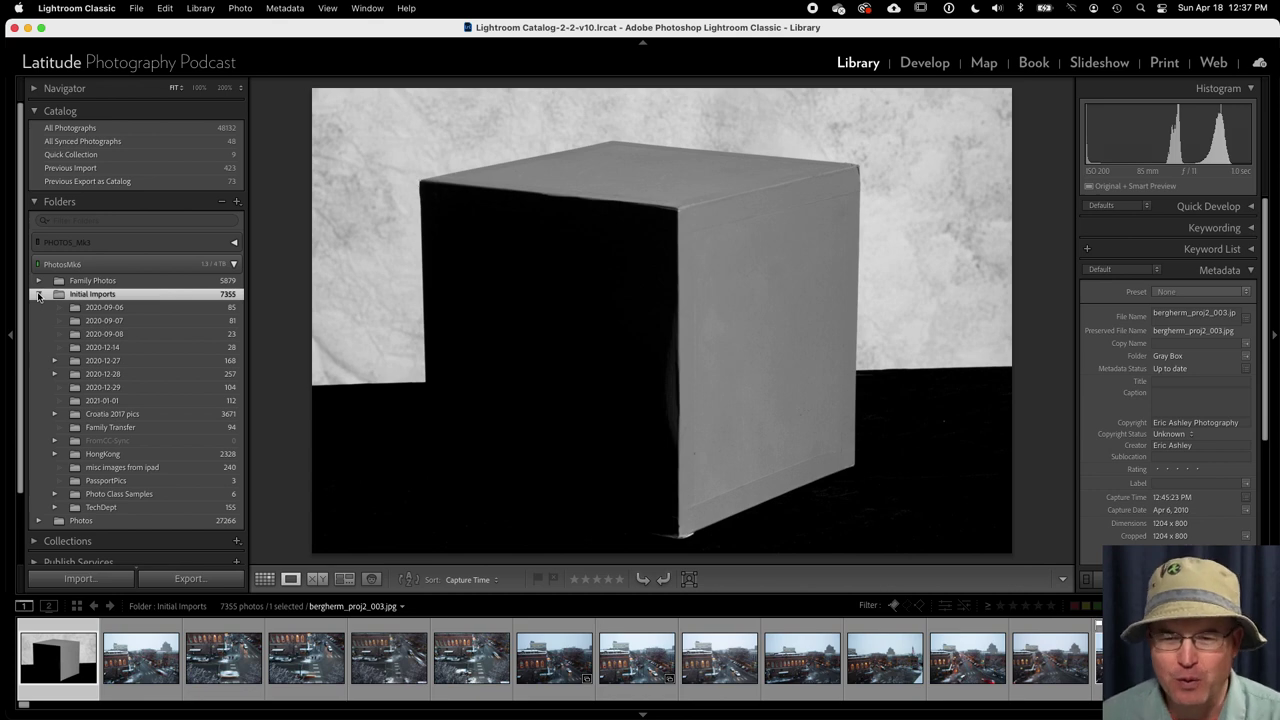
- Open the 2021-01-01 folder and view dune photos 1M0A4581-Edit.tif and 1M0A4584-Edit.tif
click(136, 402)
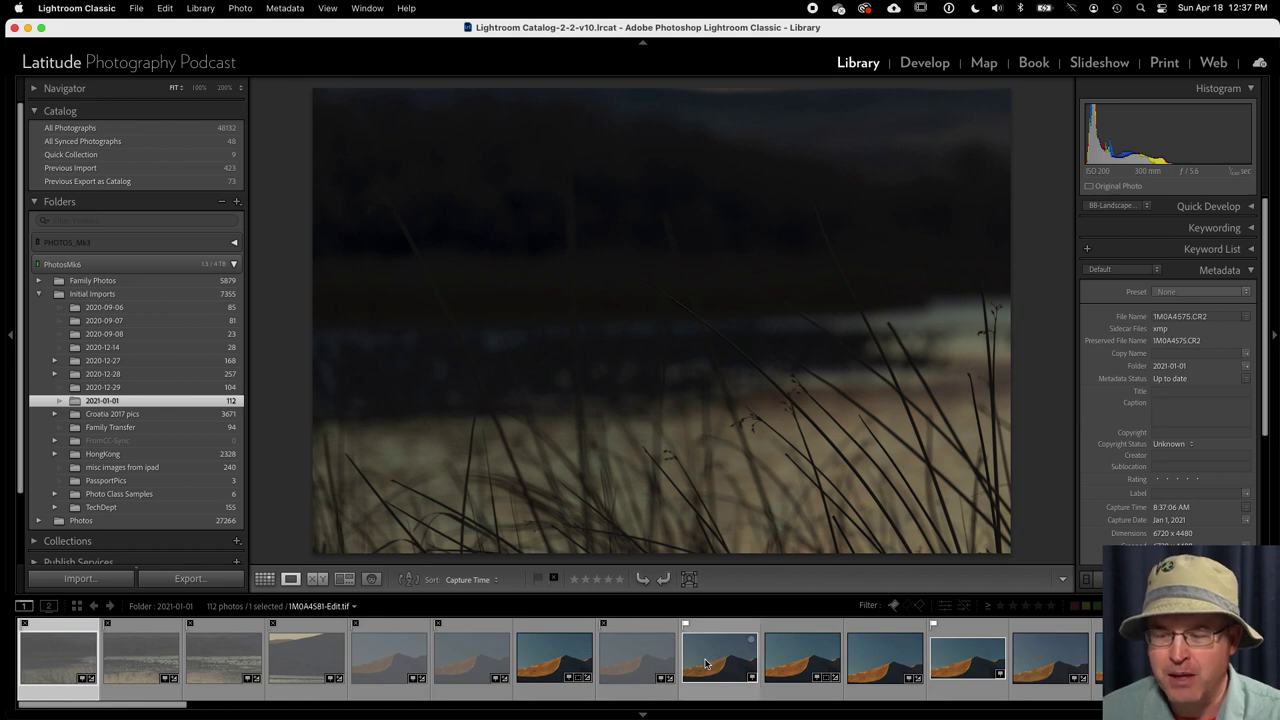
click(703, 665)
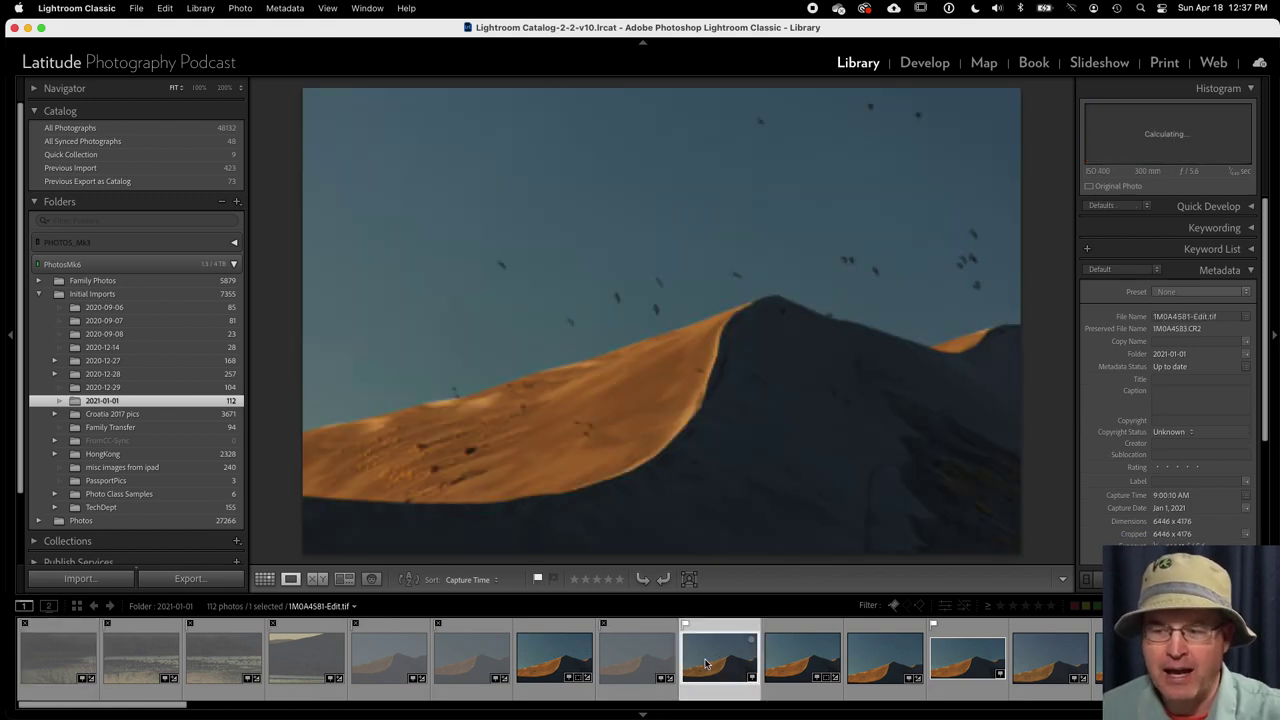
click(967, 665)
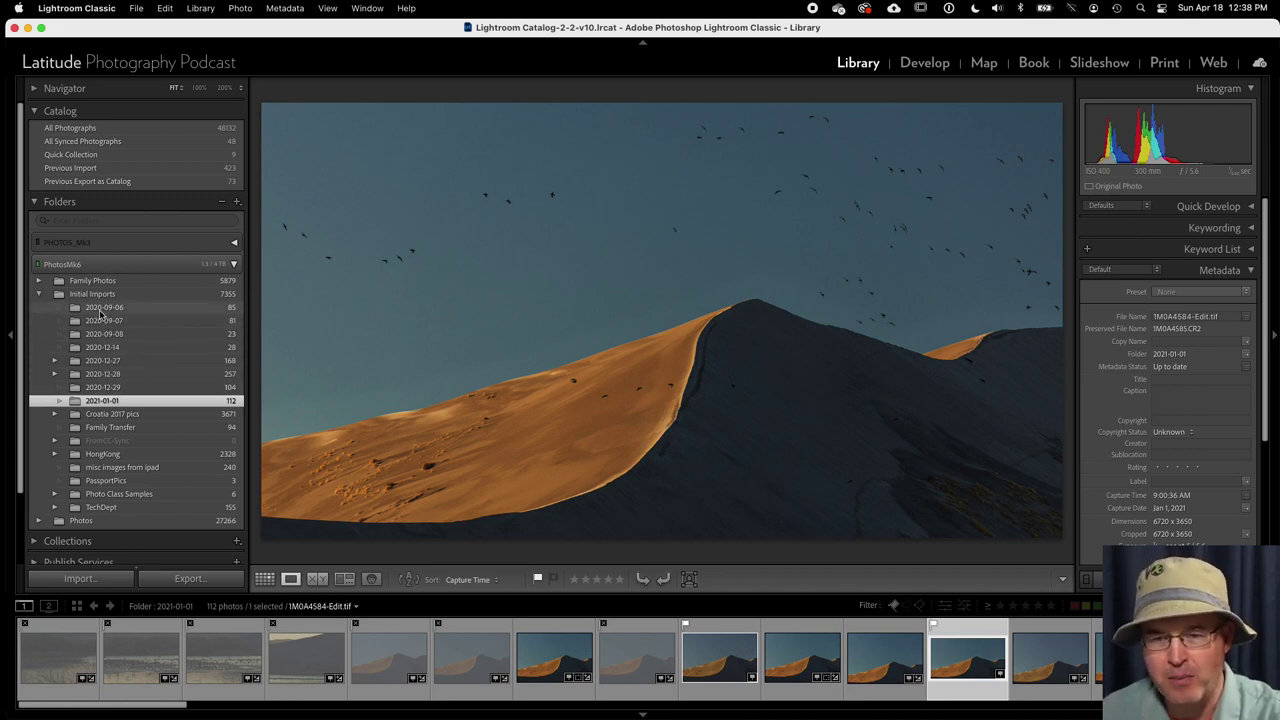
- Select the 2020-09-06 folder under Initial Imports to show its 85 barn photos
click(102, 310)
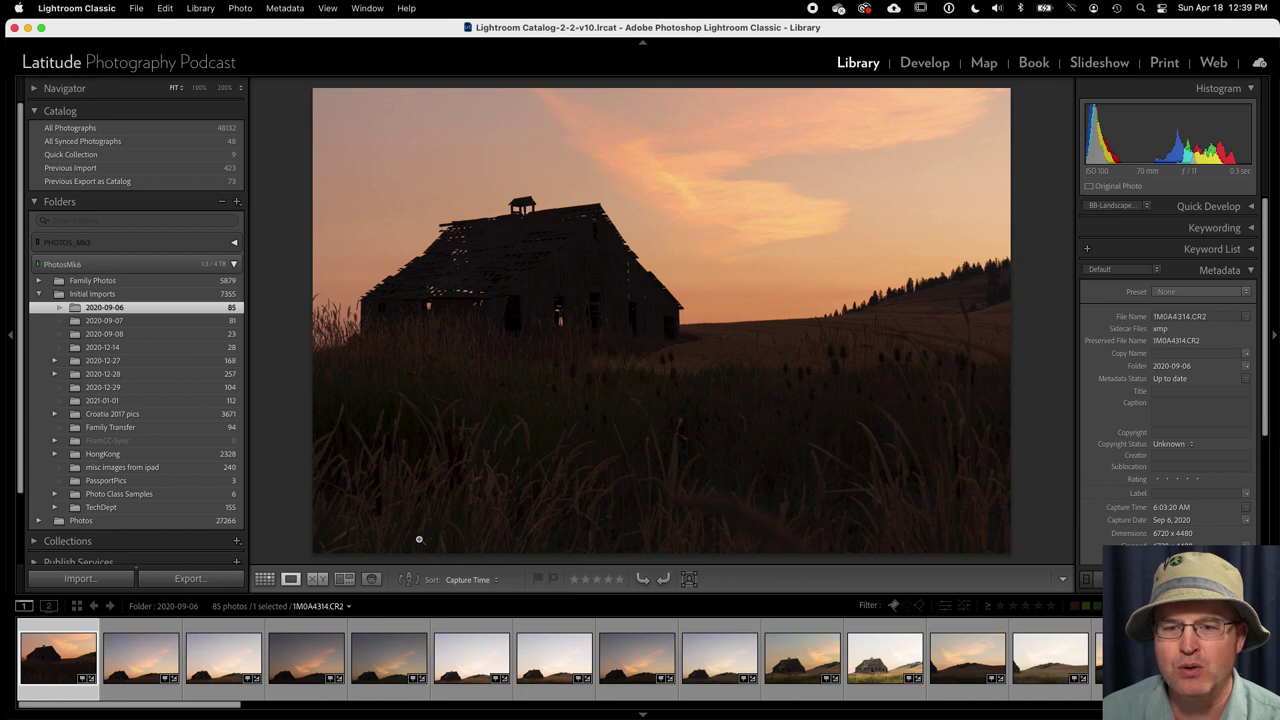
- Expand Photos and Initial Imports, reopen 2020-09-06, and expand US NewEngland to its USMA subfolder
click(38, 294)
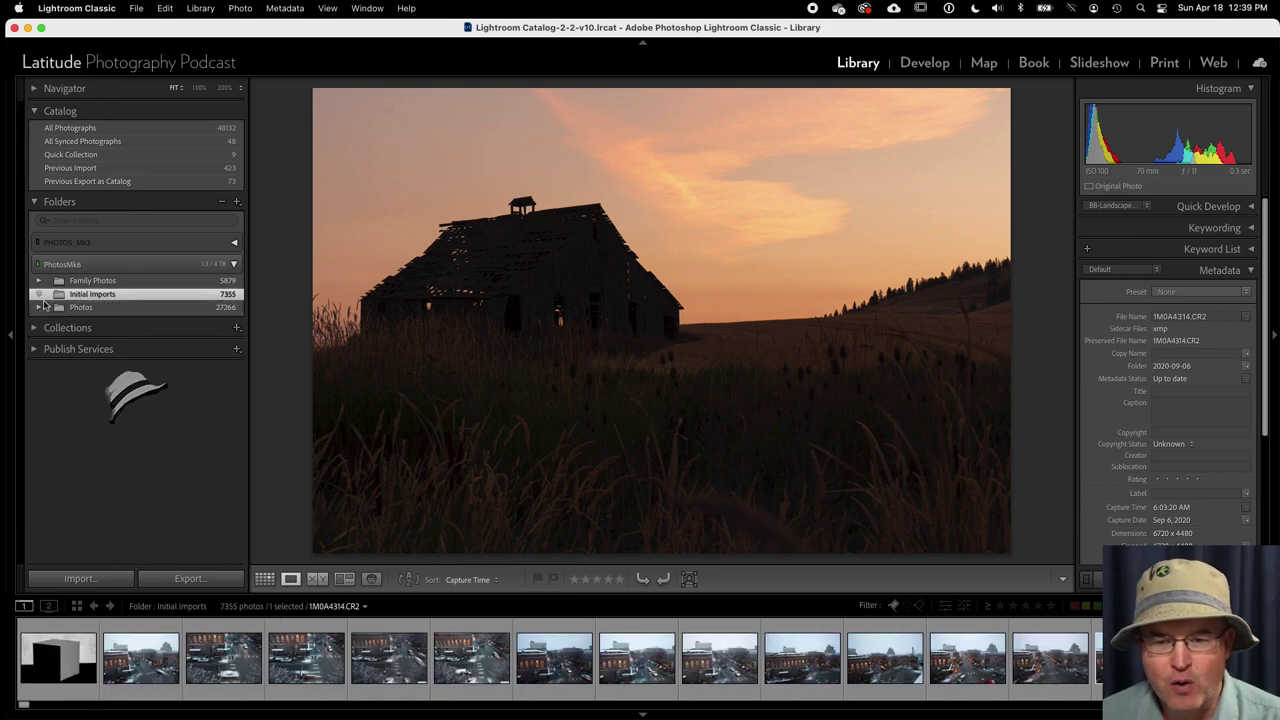
click(38, 307)
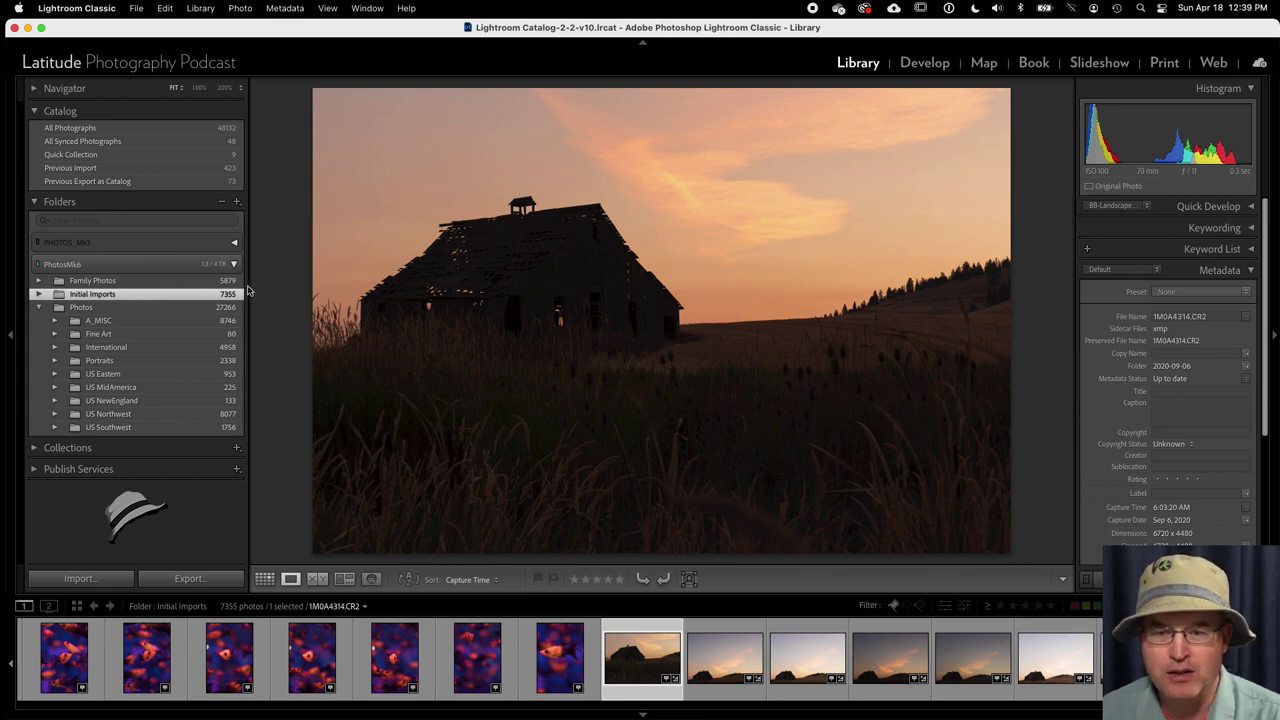
click(39, 295)
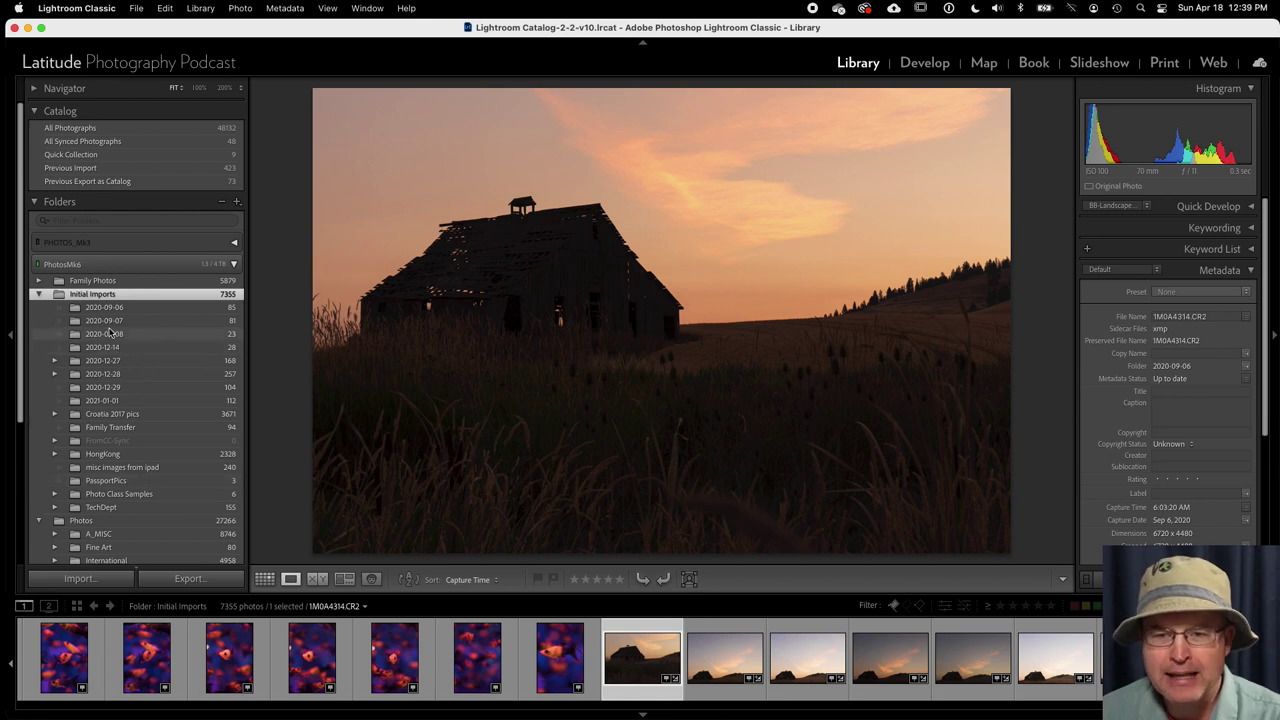
click(168, 308)
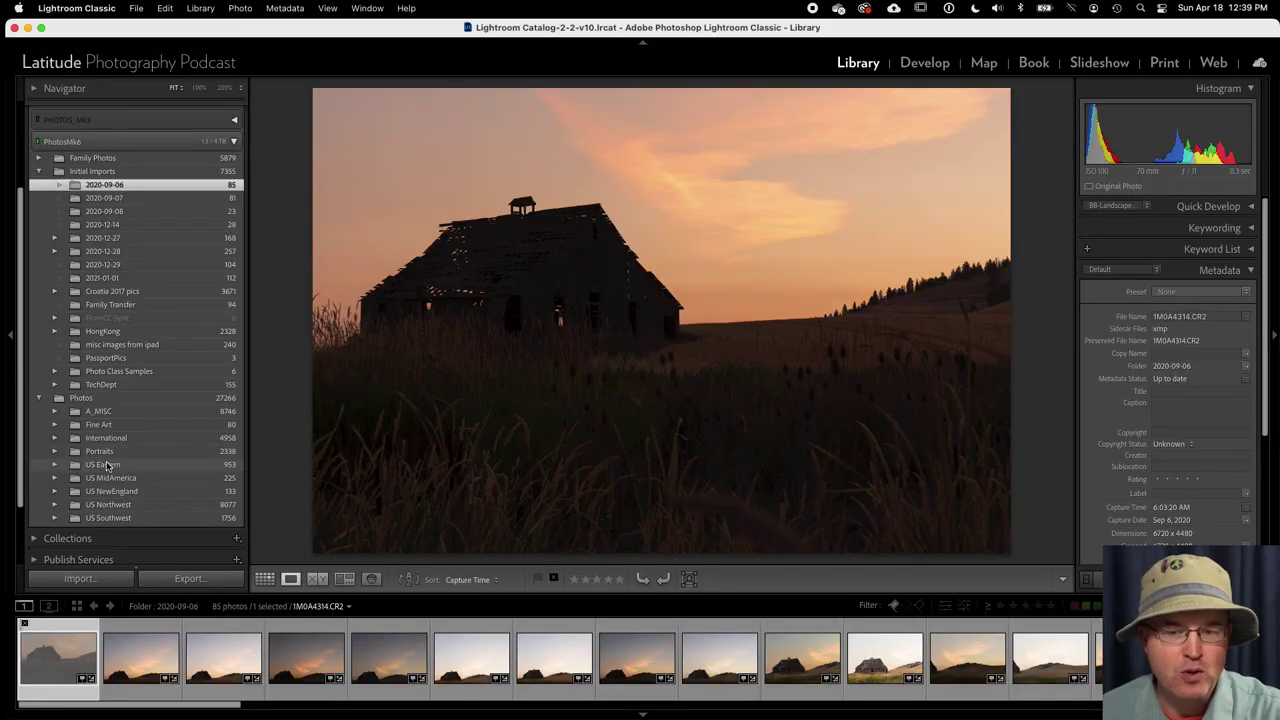
click(54, 491)
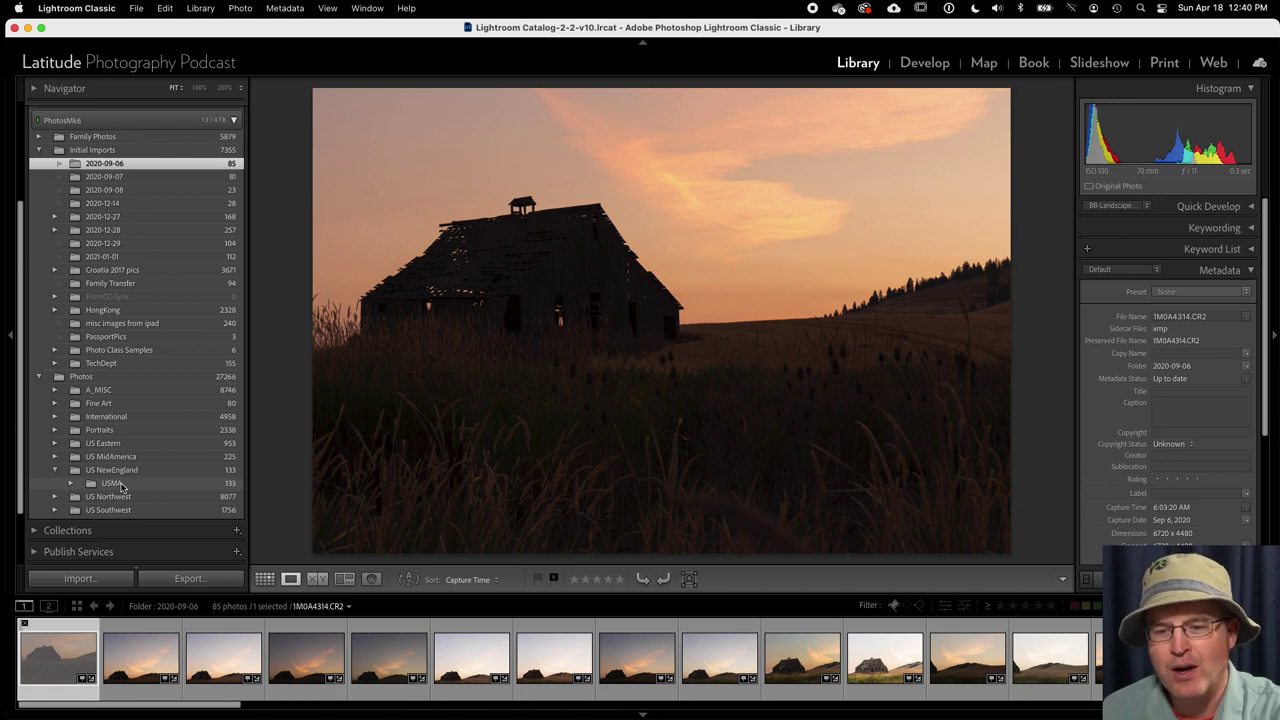
- Collapse US NewEngland so its USMA subfolder is hidden and only eight region folders show
click(54, 470)
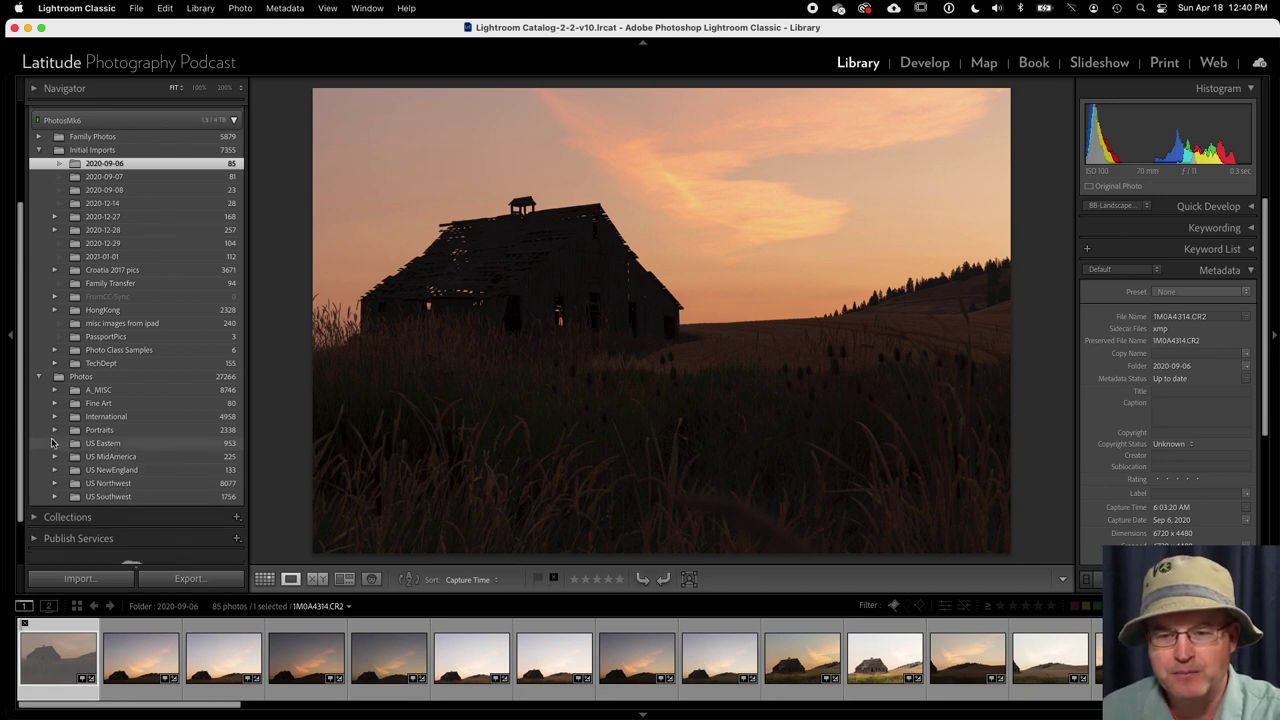
- Expand US Eastern, US NewEngland and its USMA folder to reveal the 2015 subfolder
click(54, 443)
scroll(148, 436, down, 3)
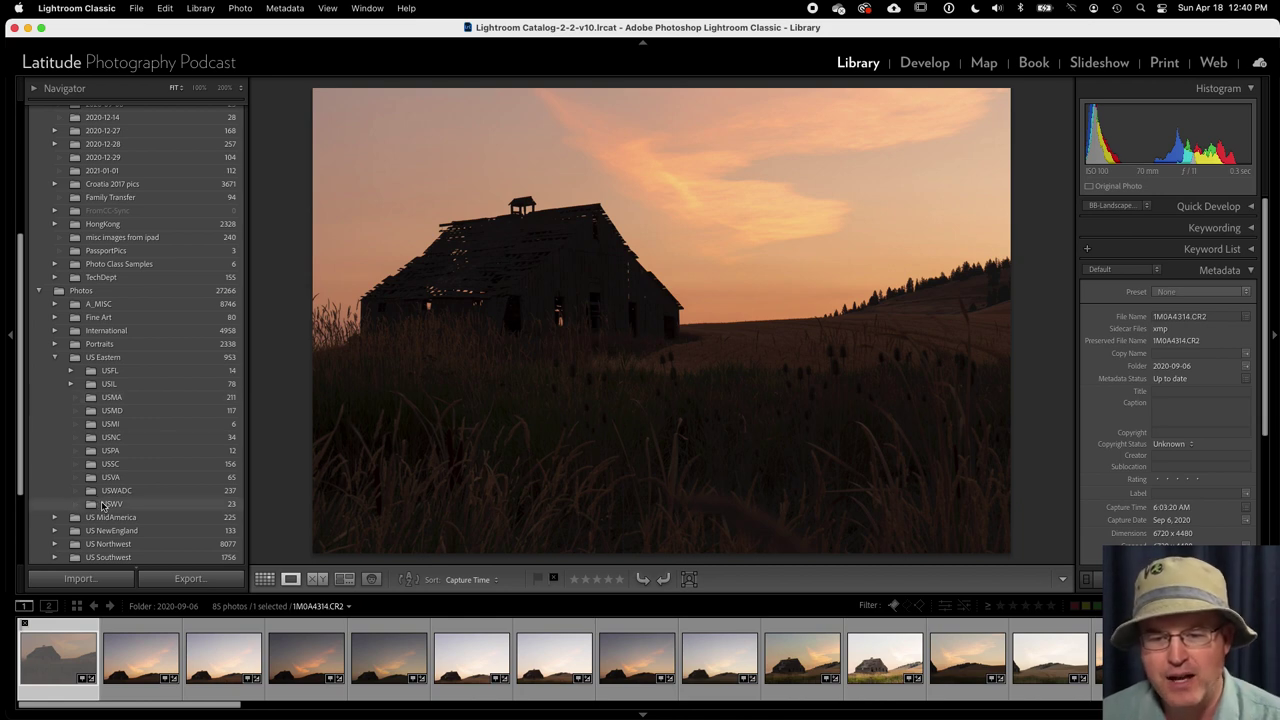
scroll(65, 510, down, 1)
click(55, 520)
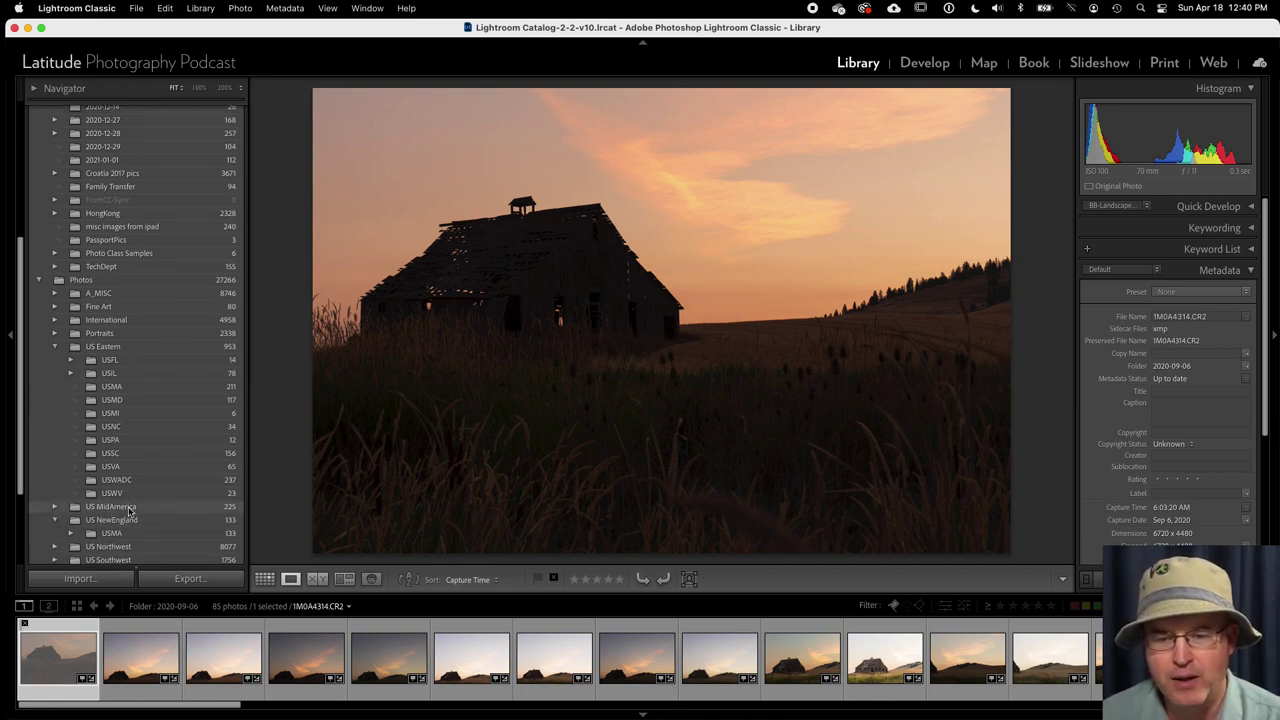
scroll(128, 536, down, 1)
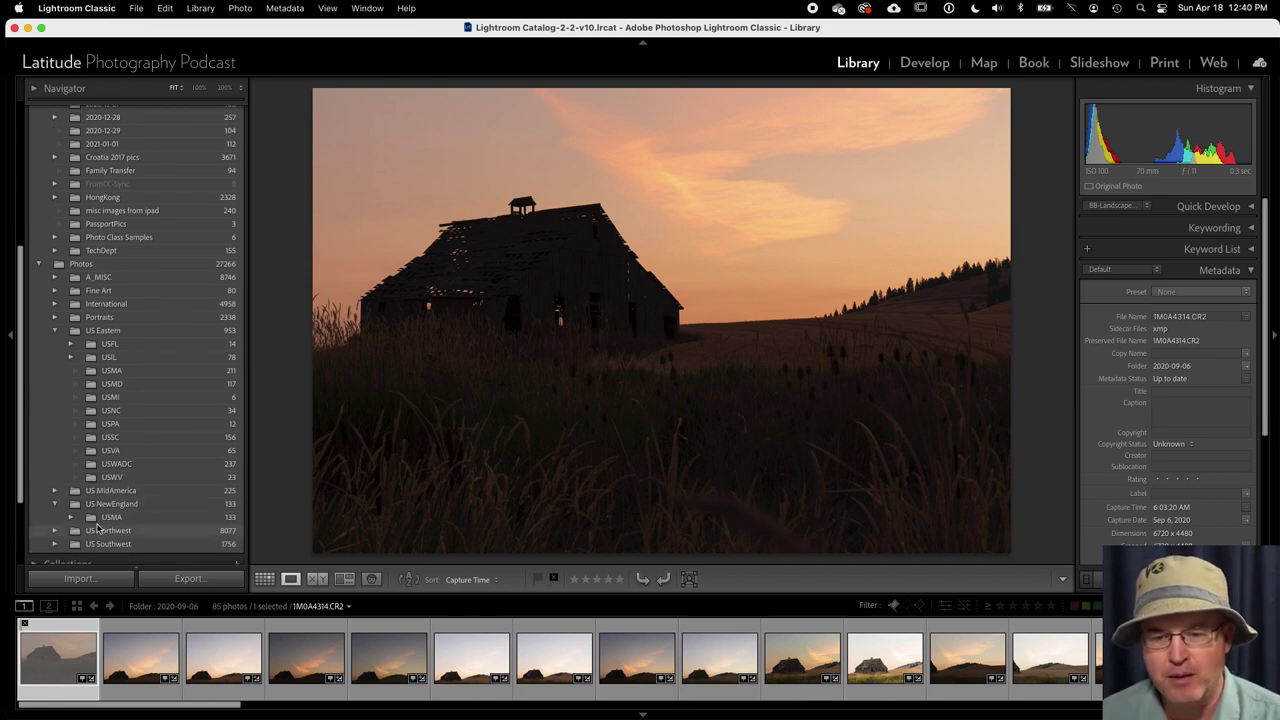
click(70, 519)
- Select USMA under US Eastern, then collapse US Eastern to show all 953 photos
scroll(110, 516, down, 2)
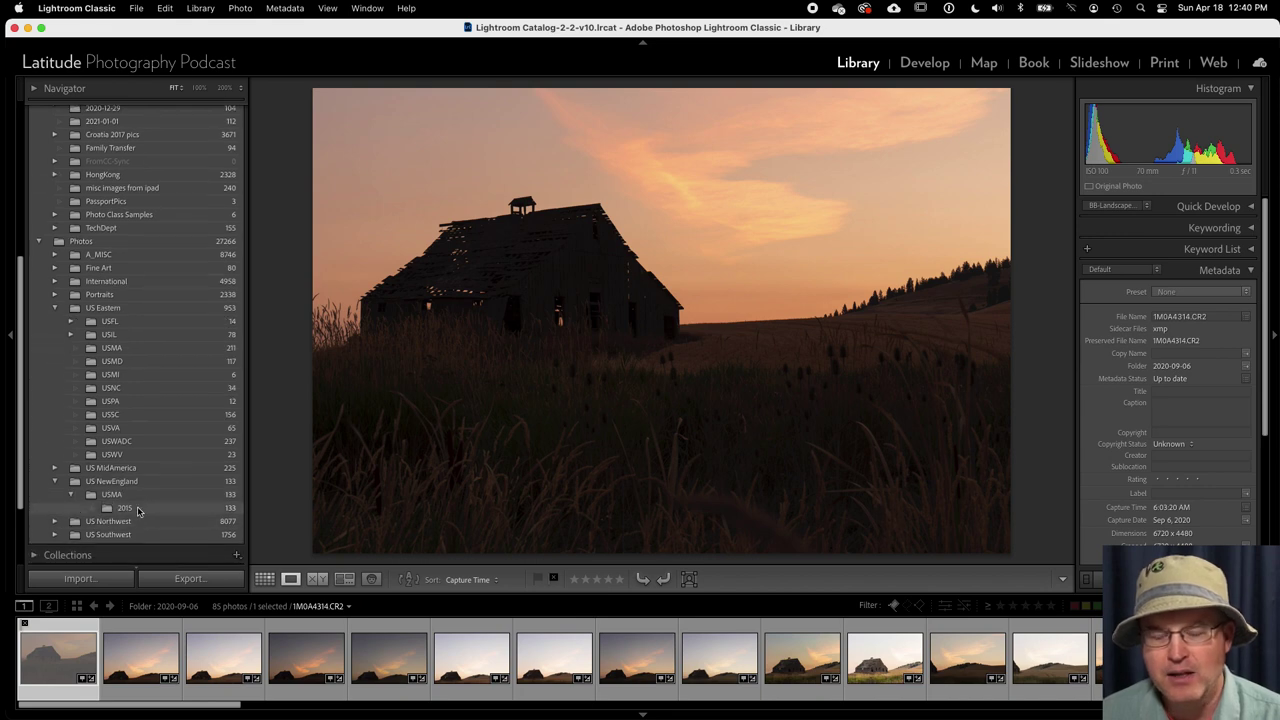
click(141, 347)
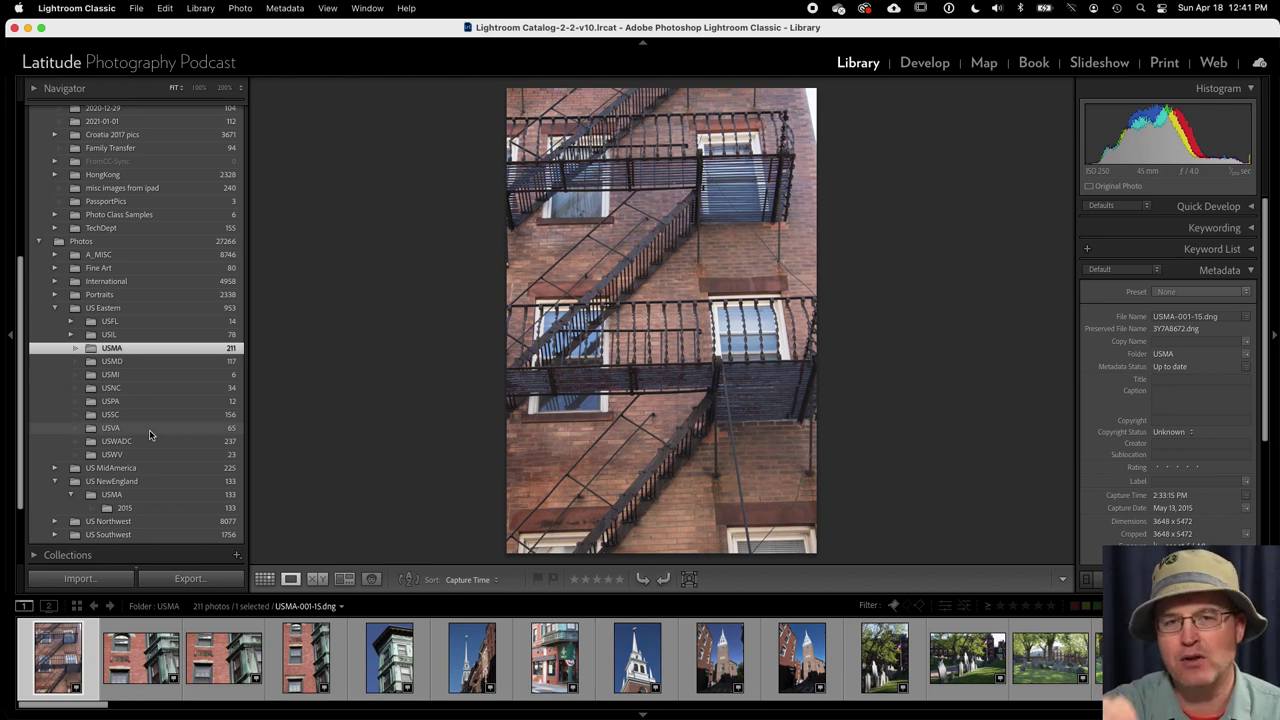
click(55, 309)
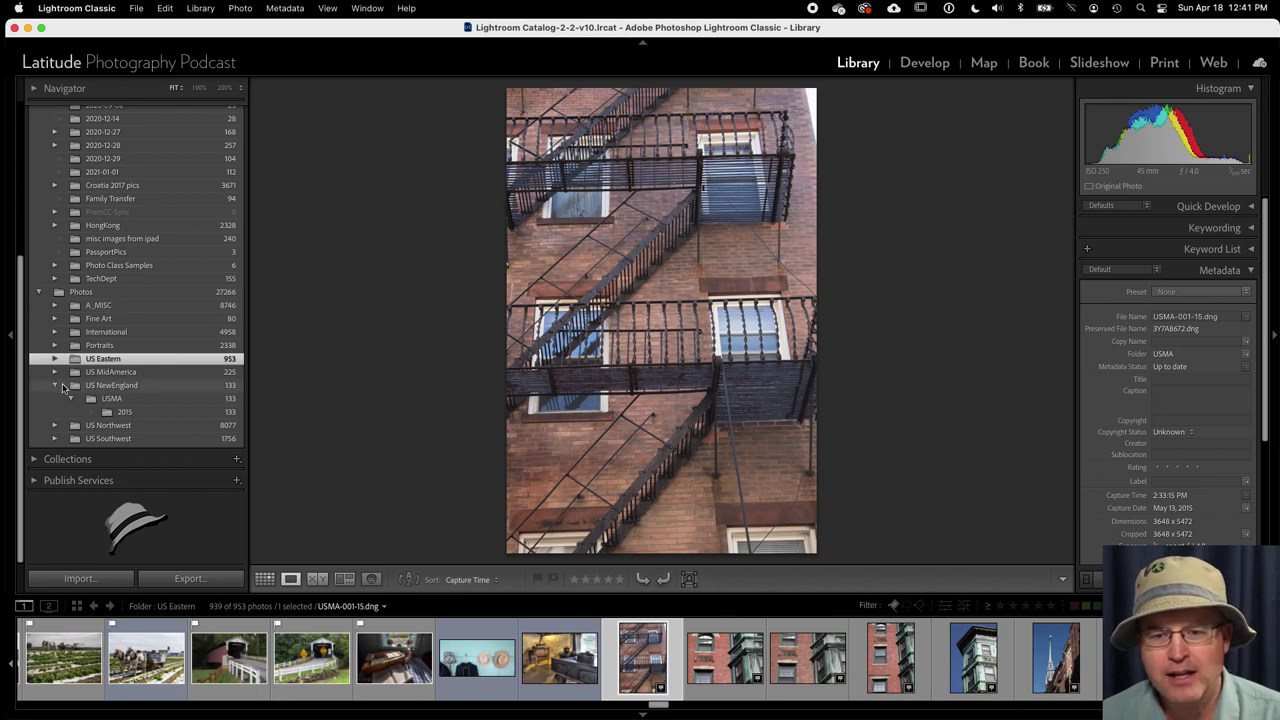
- Collapse US NewEngland and expand International to list TCABC through TPL, briefly opening TIN
click(55, 385)
click(55, 358)
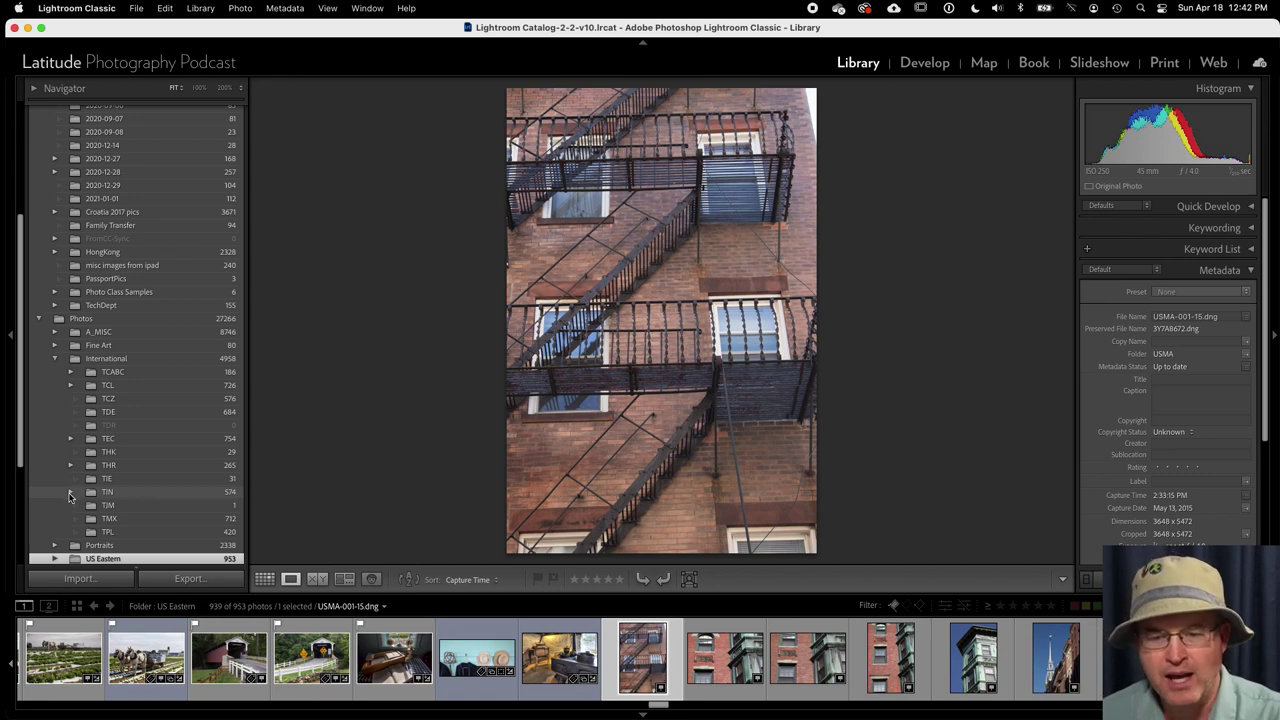
click(70, 493)
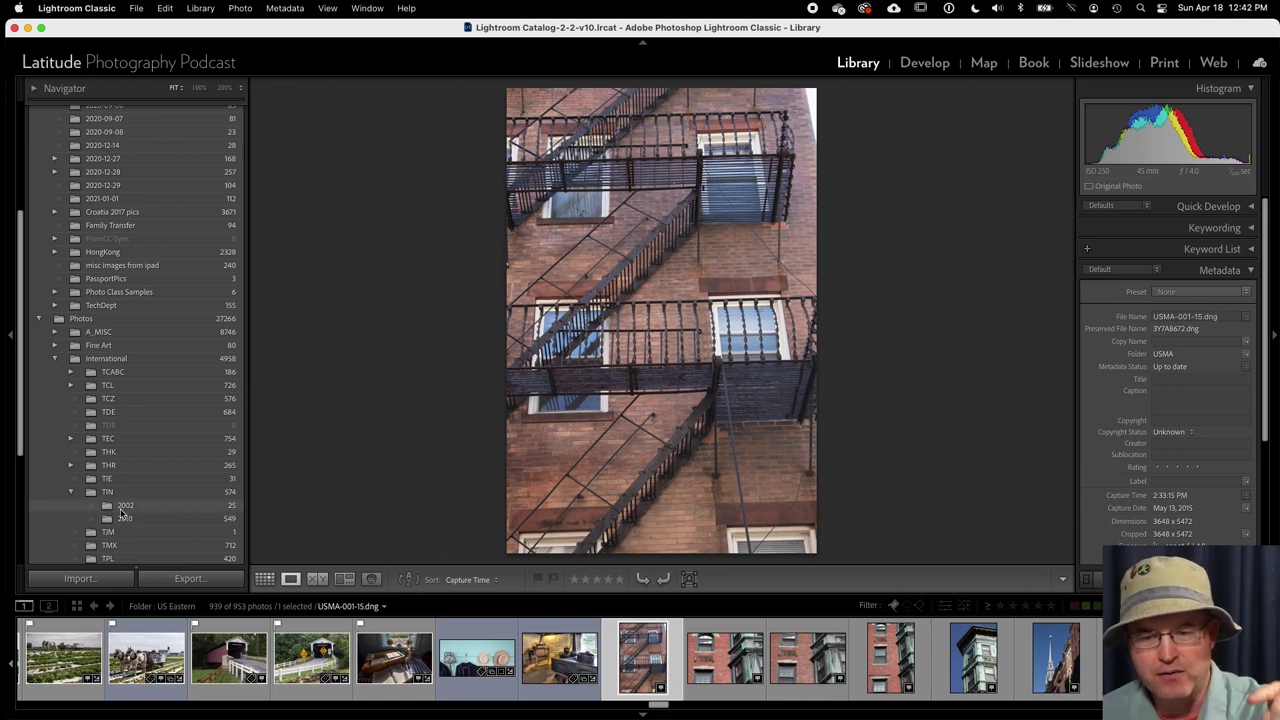
click(70, 493)
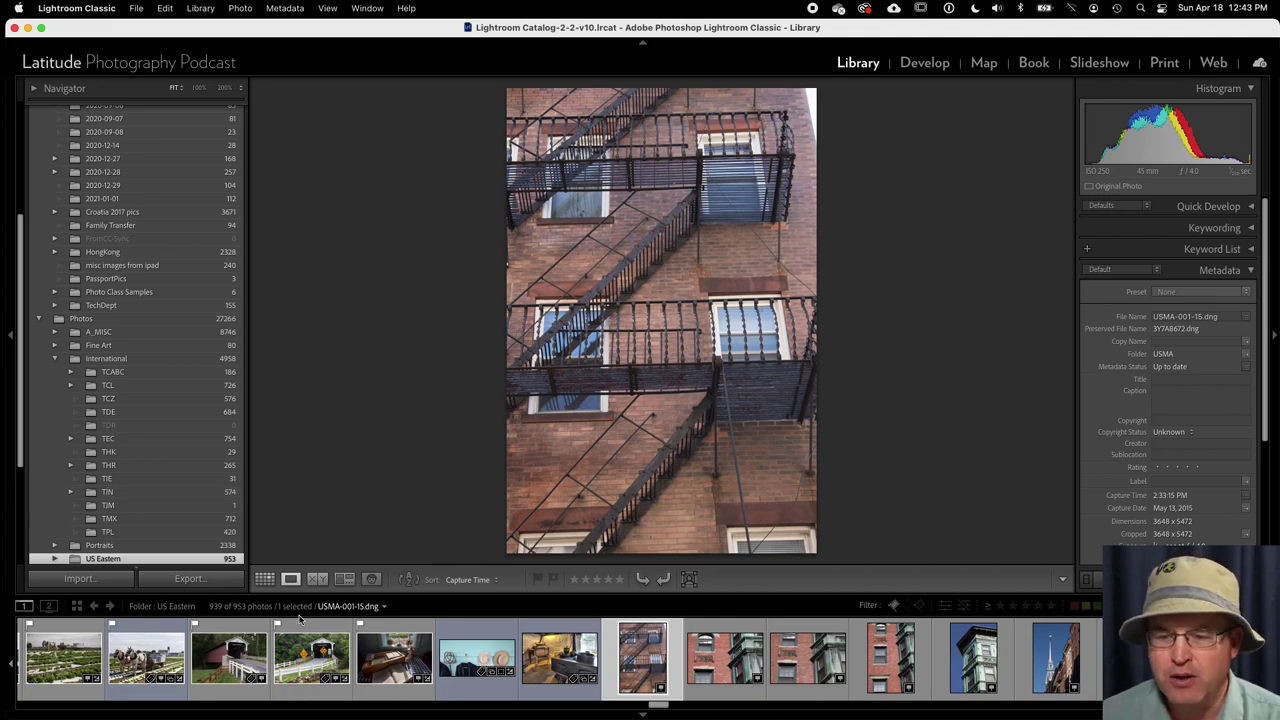
- View covered-bridge photo USPA_13_13.dng with its keywords, including bridge, covered and Lancaster County
click(311, 657)
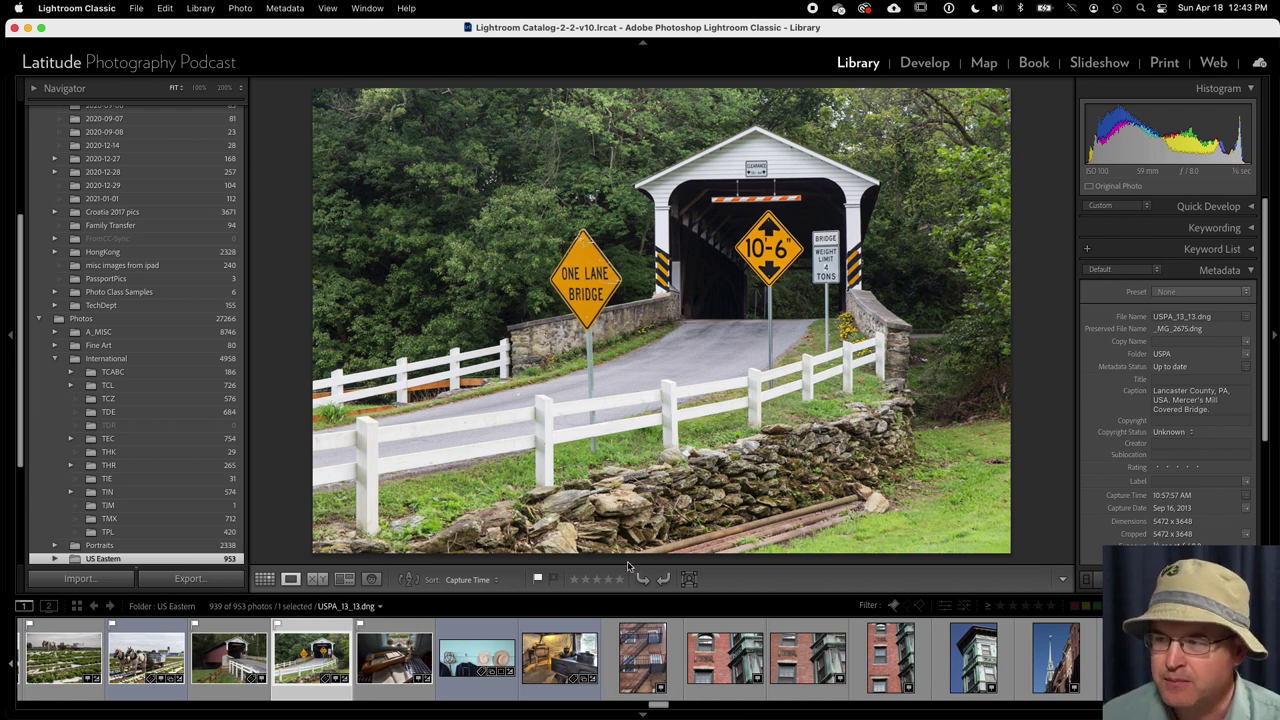
click(1180, 229)
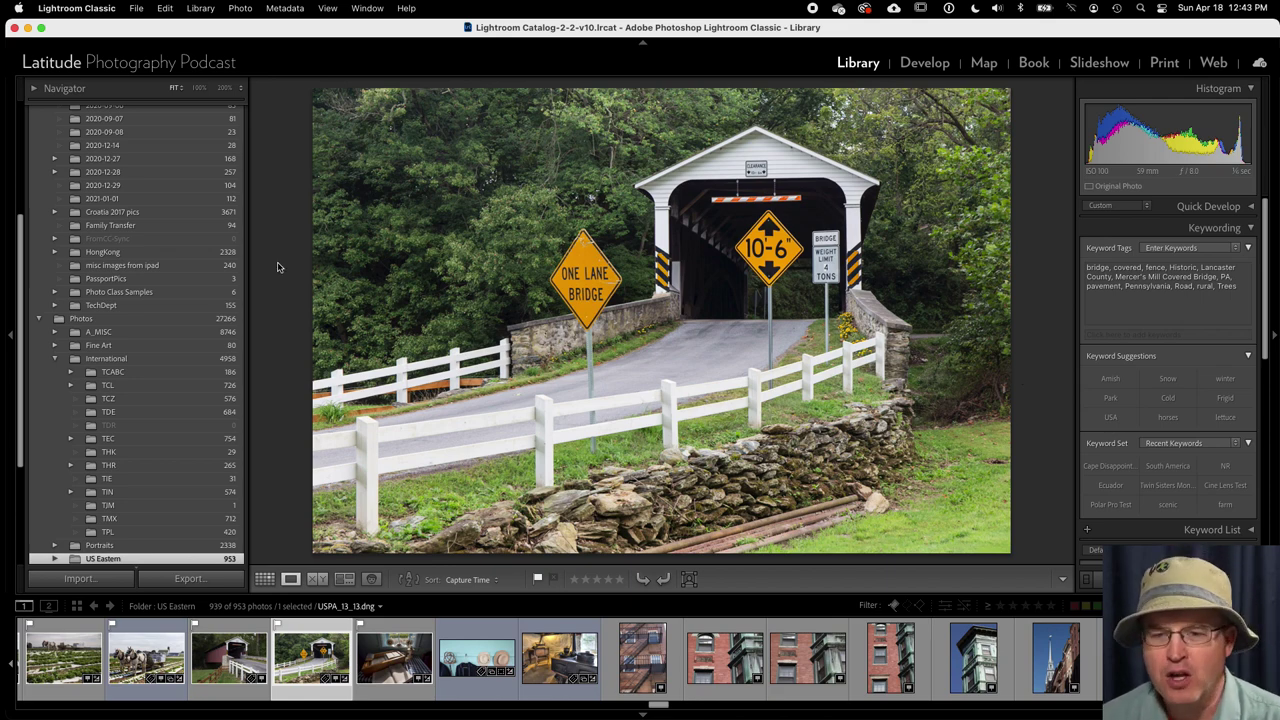
- Collapse Photos and Initial Imports, then start importing 14 files from Untitled 1 as Copy
click(40, 320)
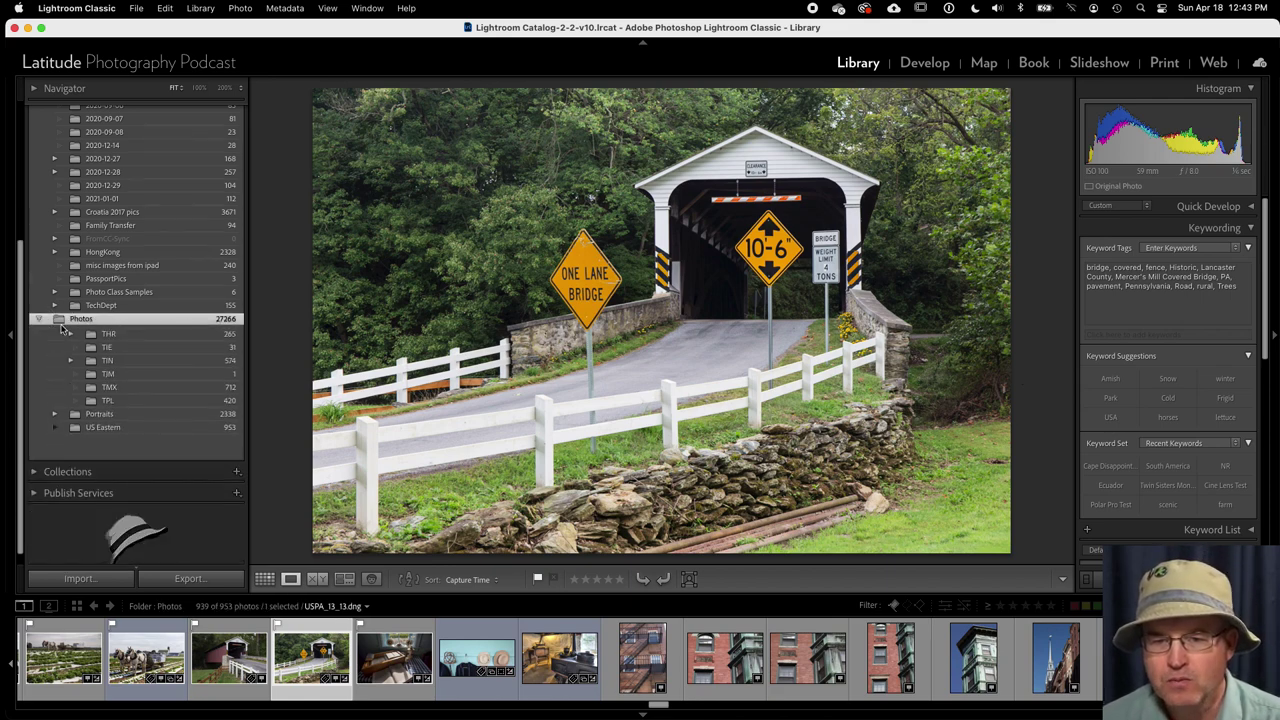
click(60, 324)
click(39, 211)
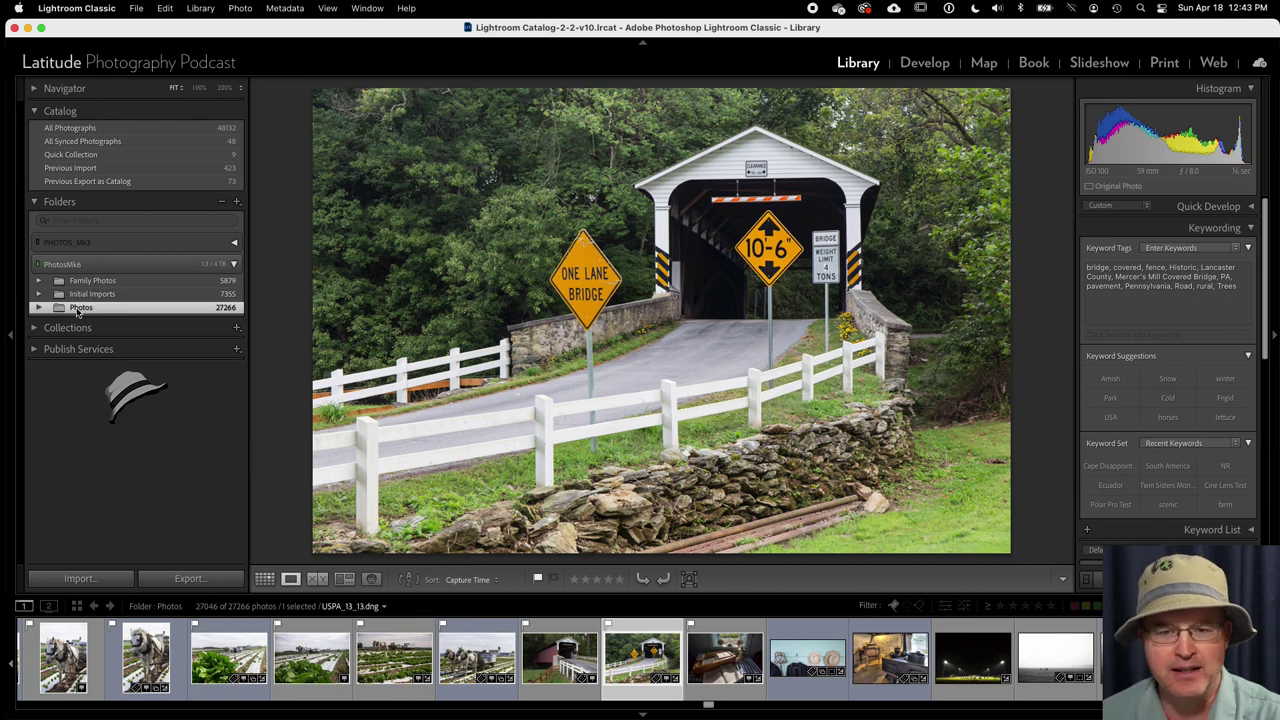
key(super+shift+i)
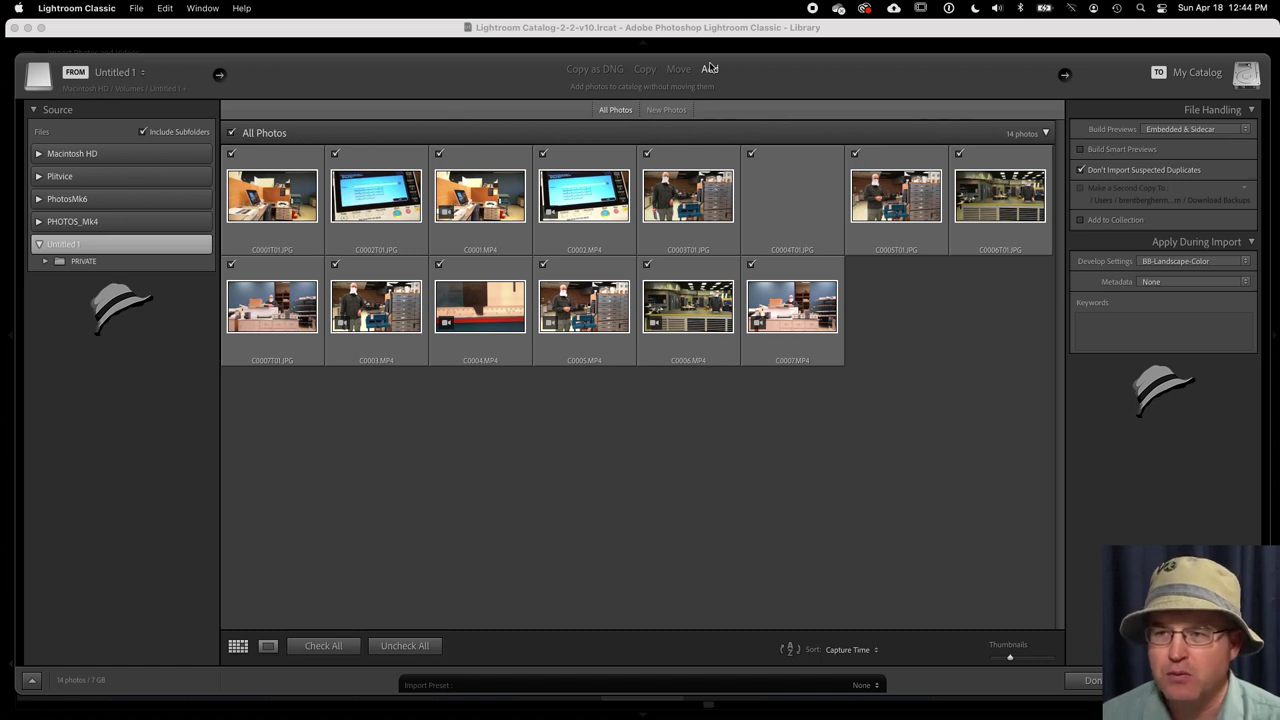
click(645, 70)
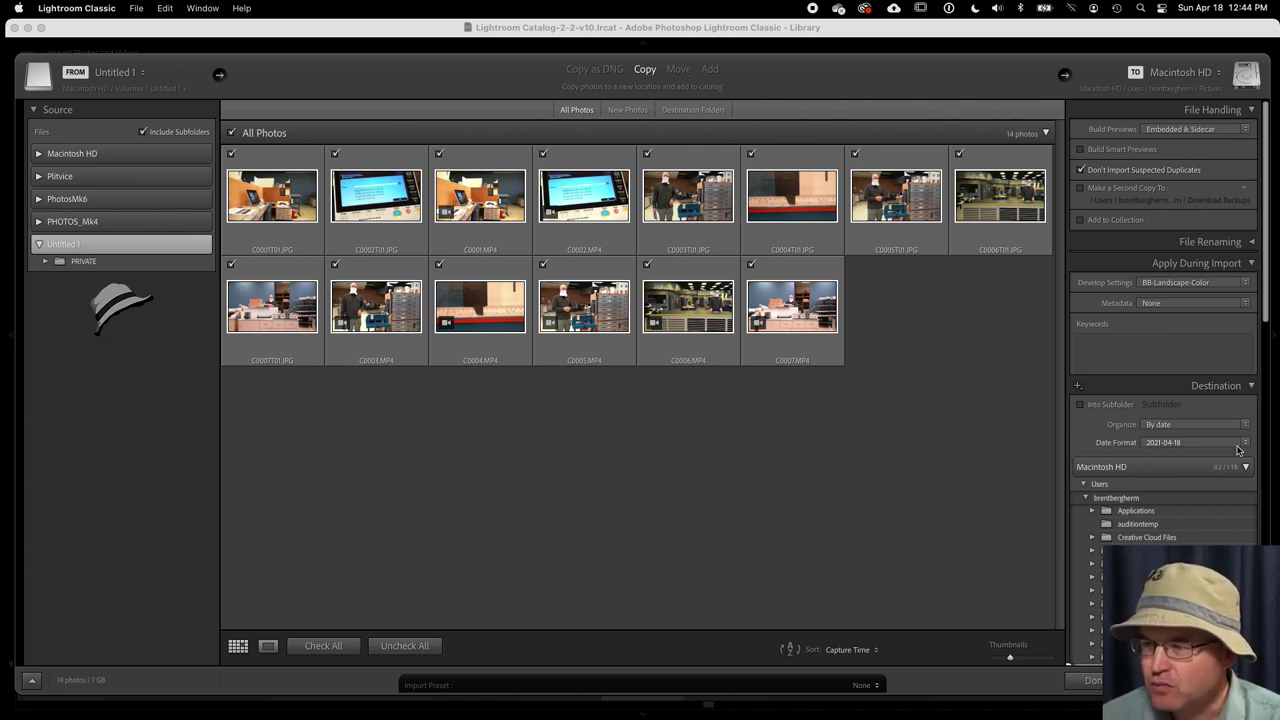
- Make the Photos folder on the PhotosMk6 drive the import destination instead of Macintosh HD
click(1238, 466)
click(1203, 512)
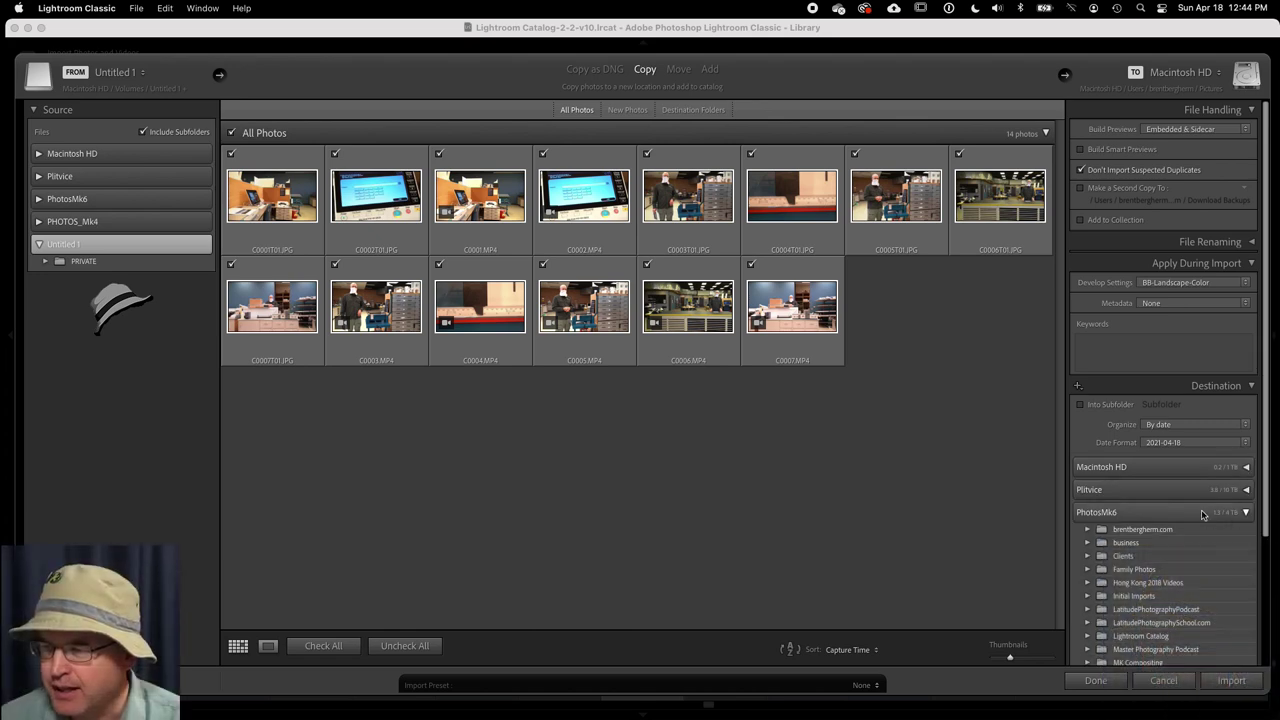
scroll(1200, 500, down, 3)
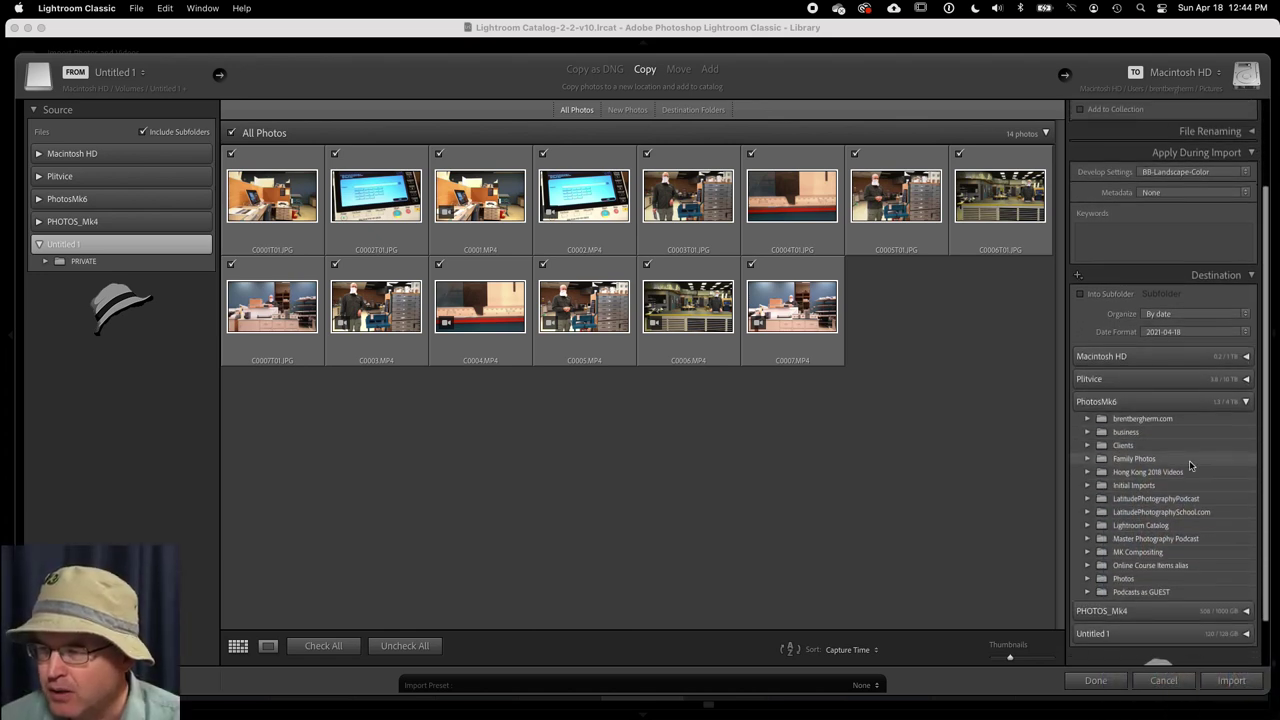
click(1123, 569)
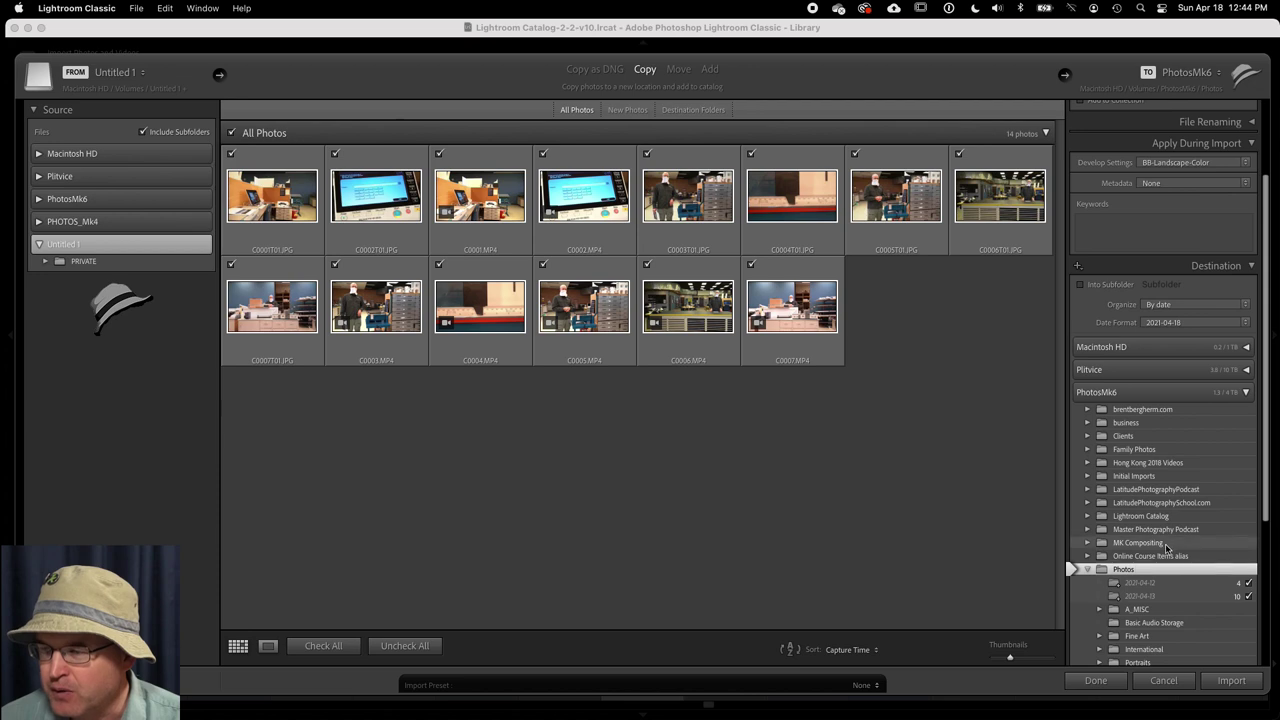
scroll(1166, 547, down, 2)
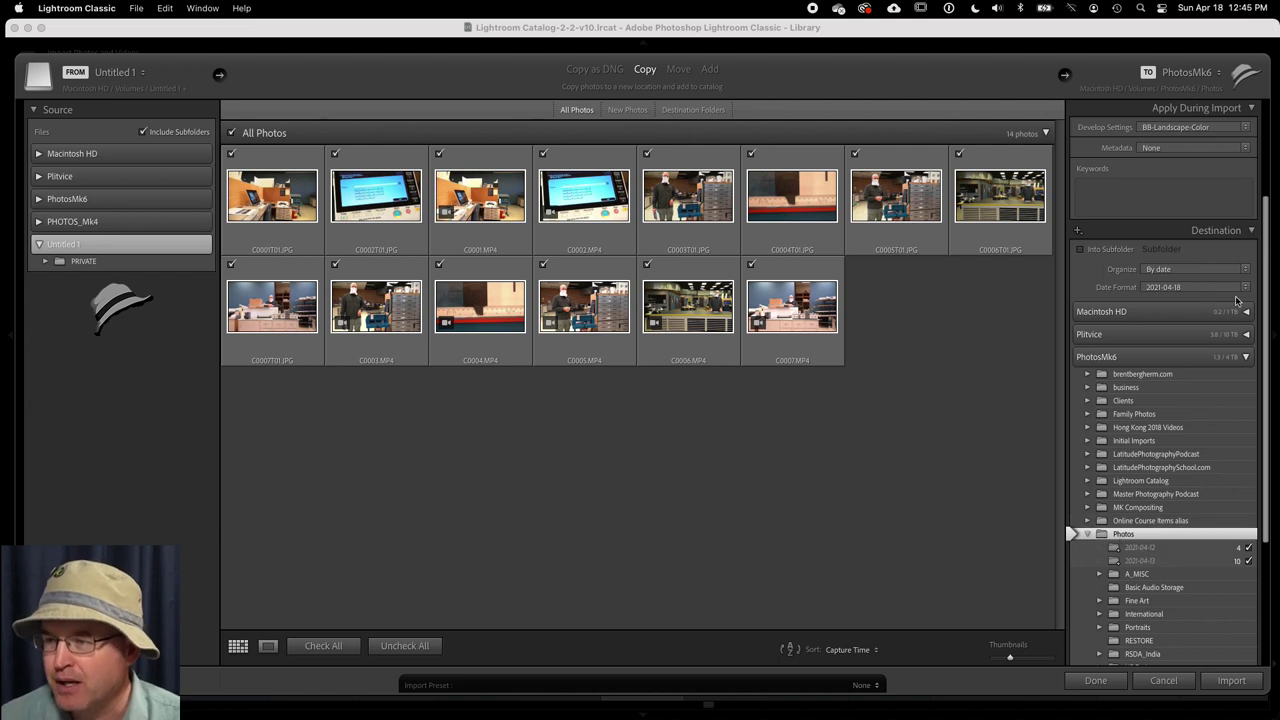
- Organize imports by date with the 2021/04/18 format, creating nested year/month/day folders
click(1193, 270)
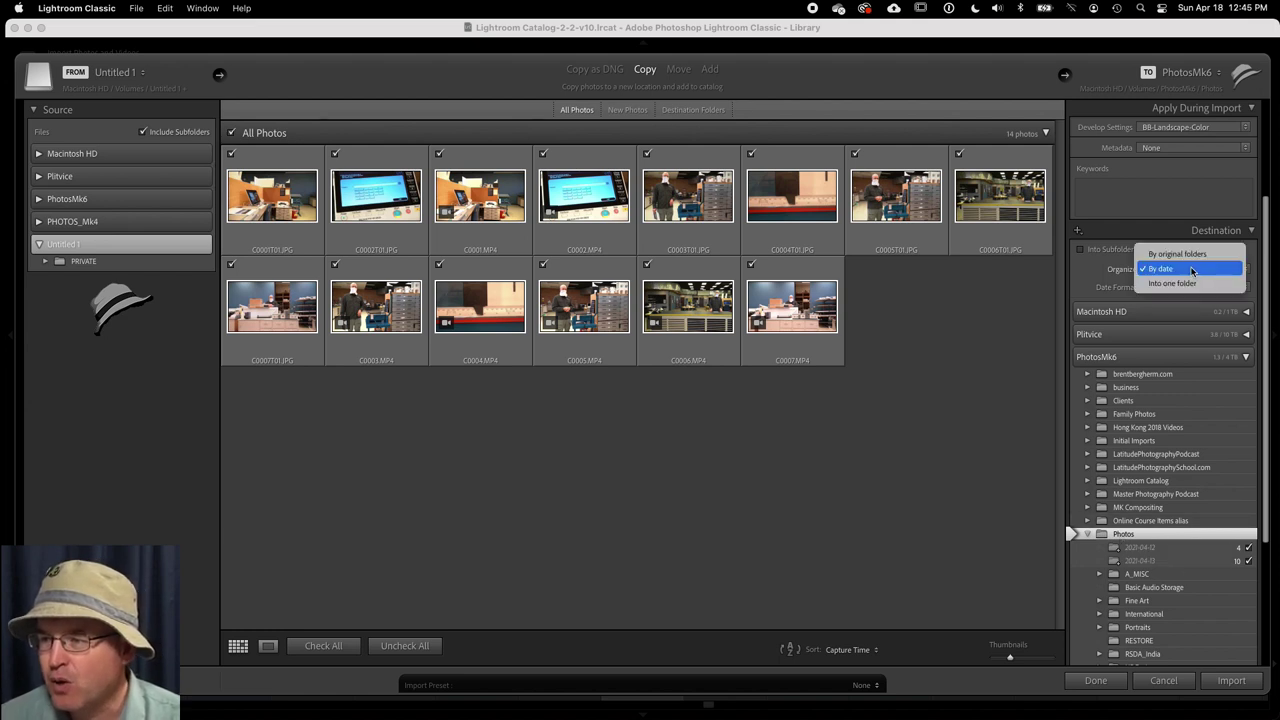
click(1100, 268)
click(1173, 287)
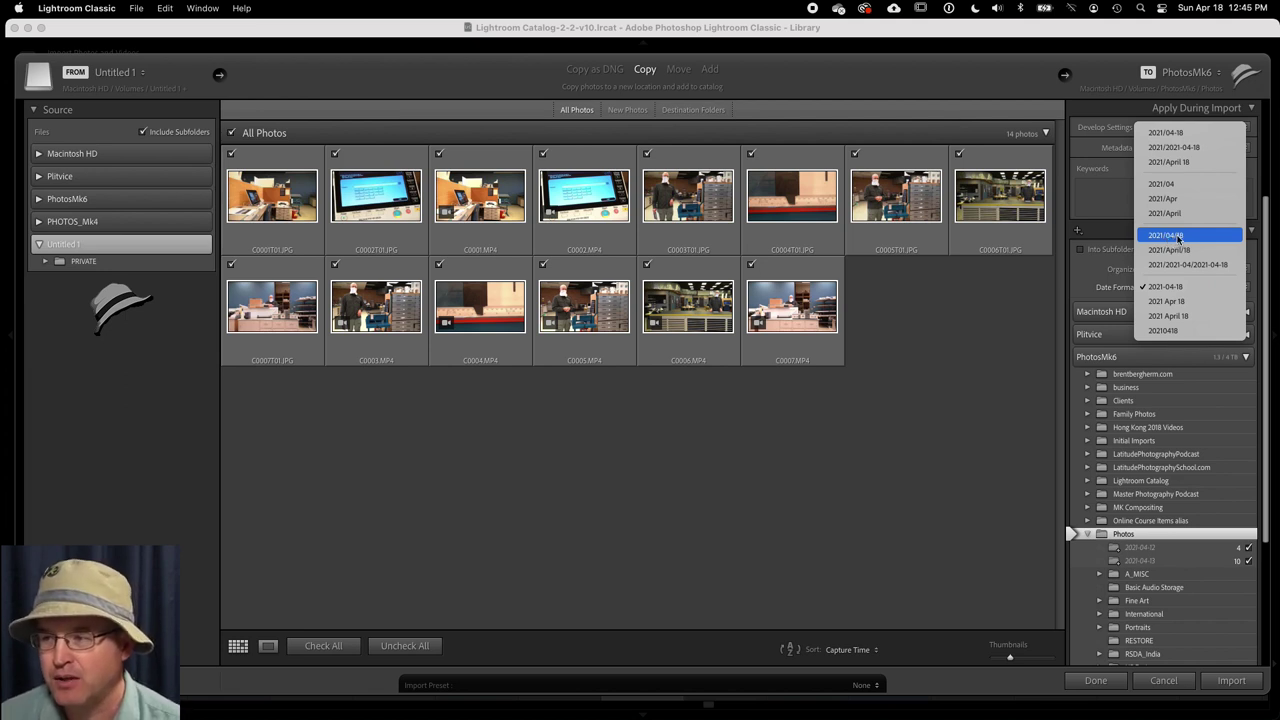
click(1177, 237)
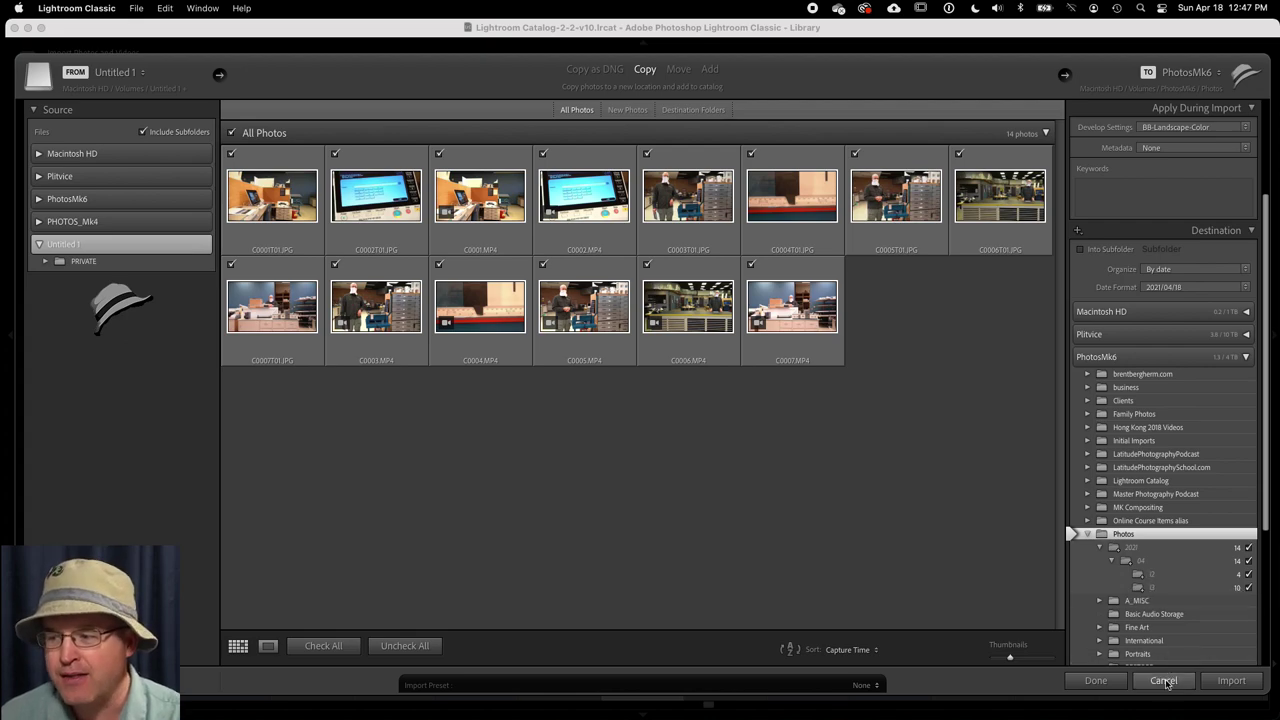
click(1163, 680)
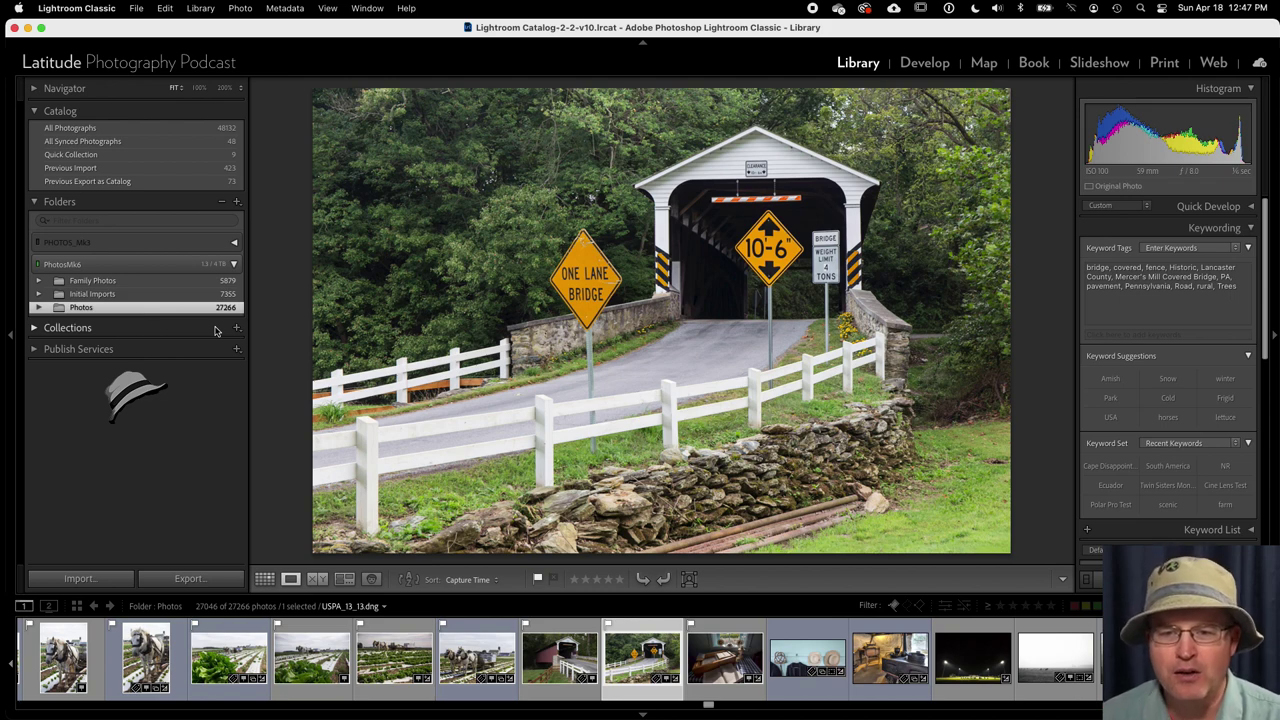
- Expand Photos to list its region subfolders, with International showing TCABC through TPL
click(39, 307)
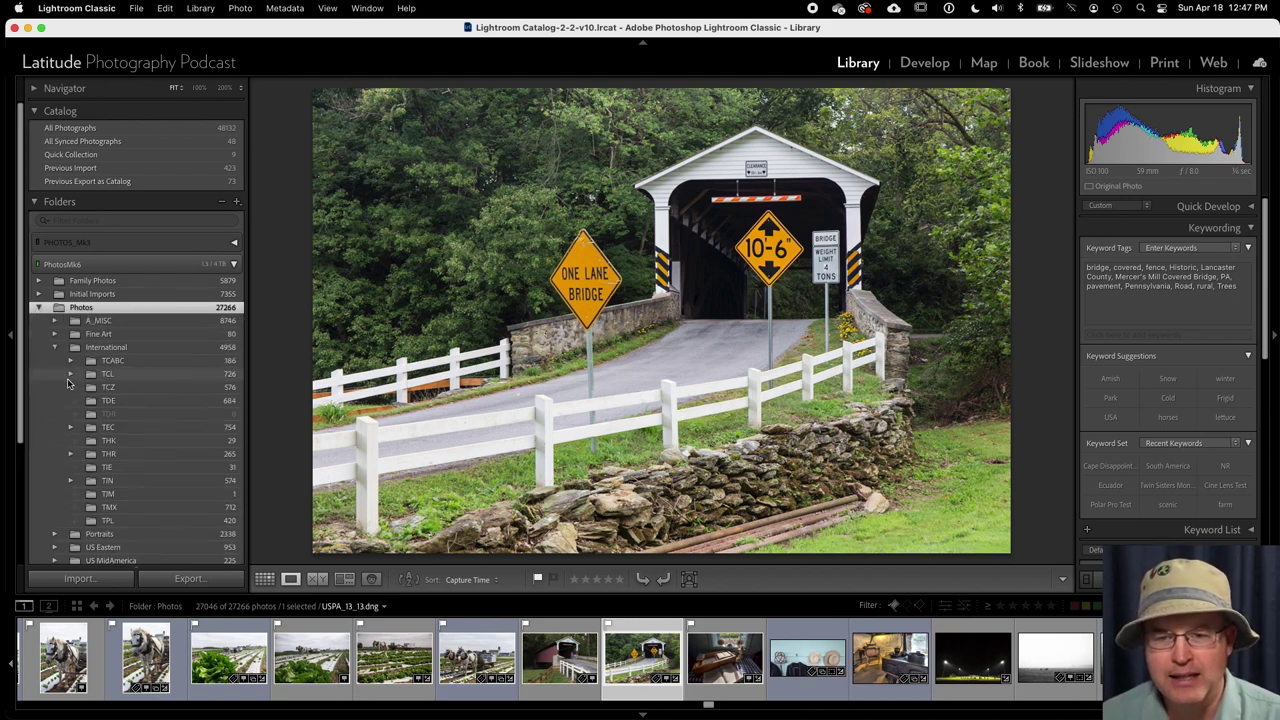